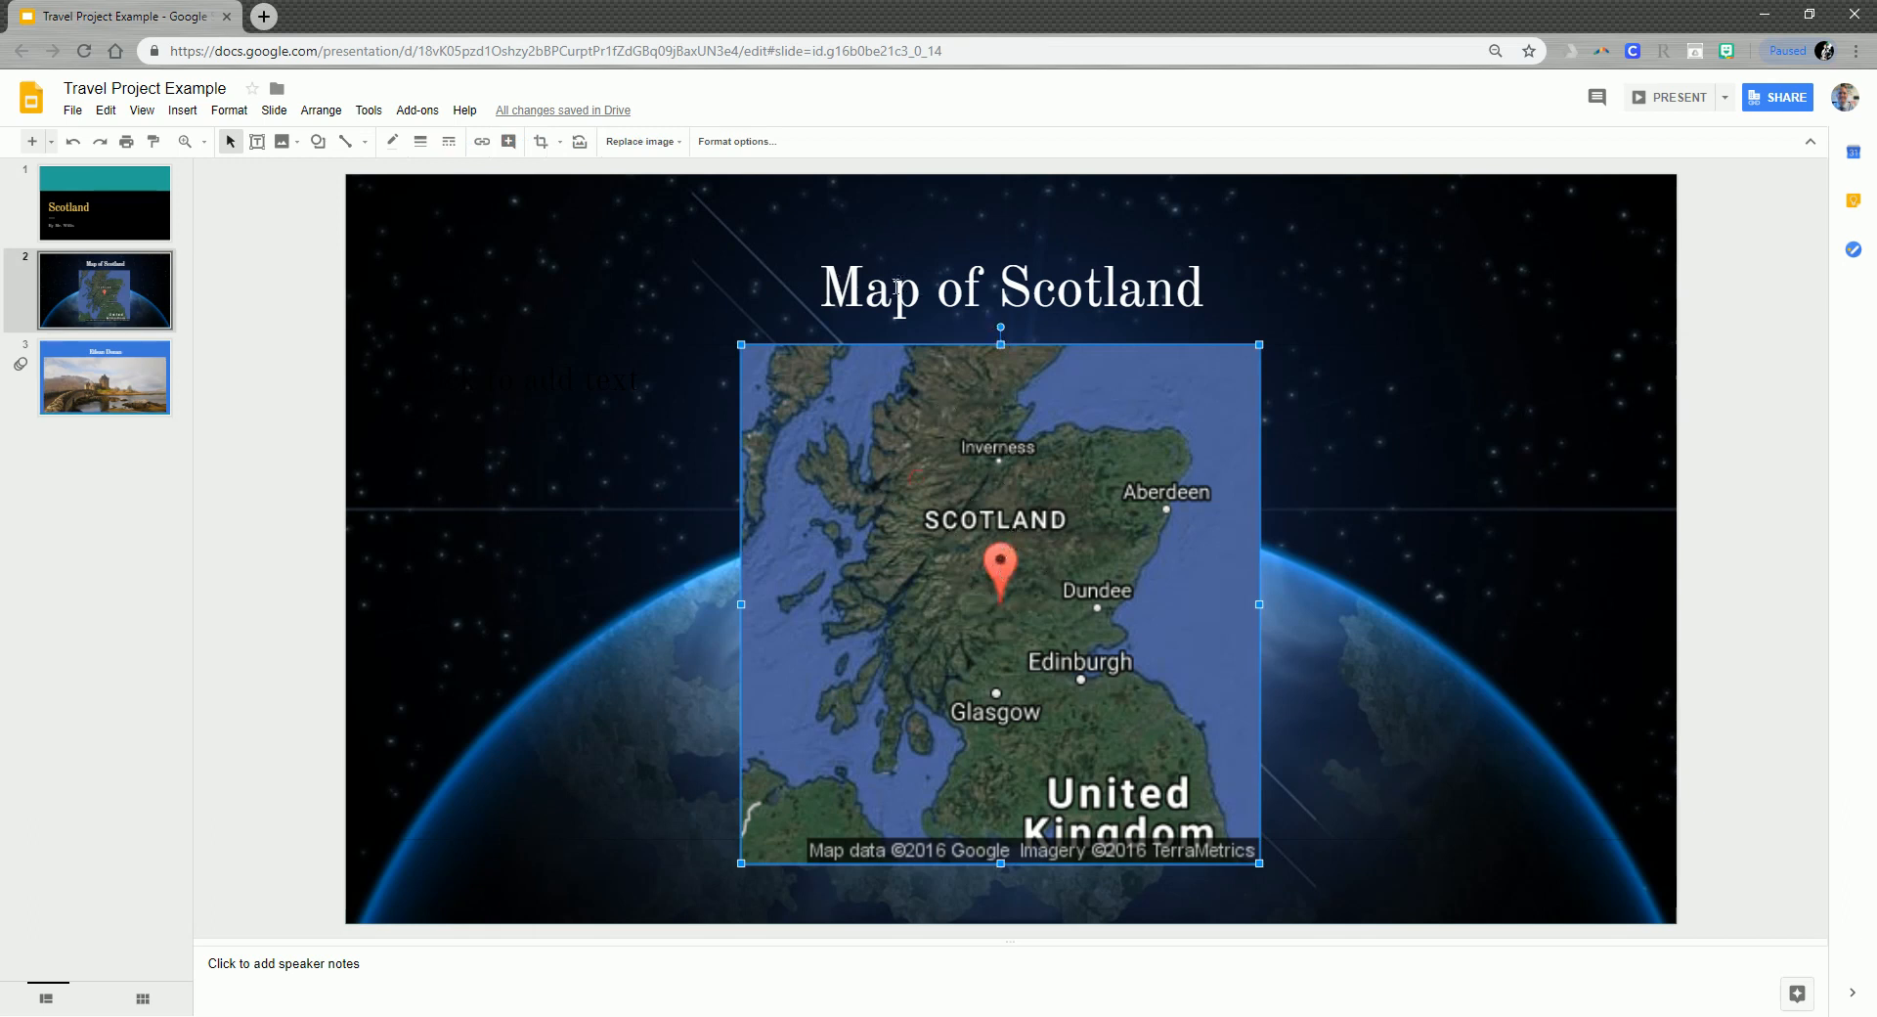
Apply the Gallery transition to the Map of Scotland slide and preview it.
click(1043, 284)
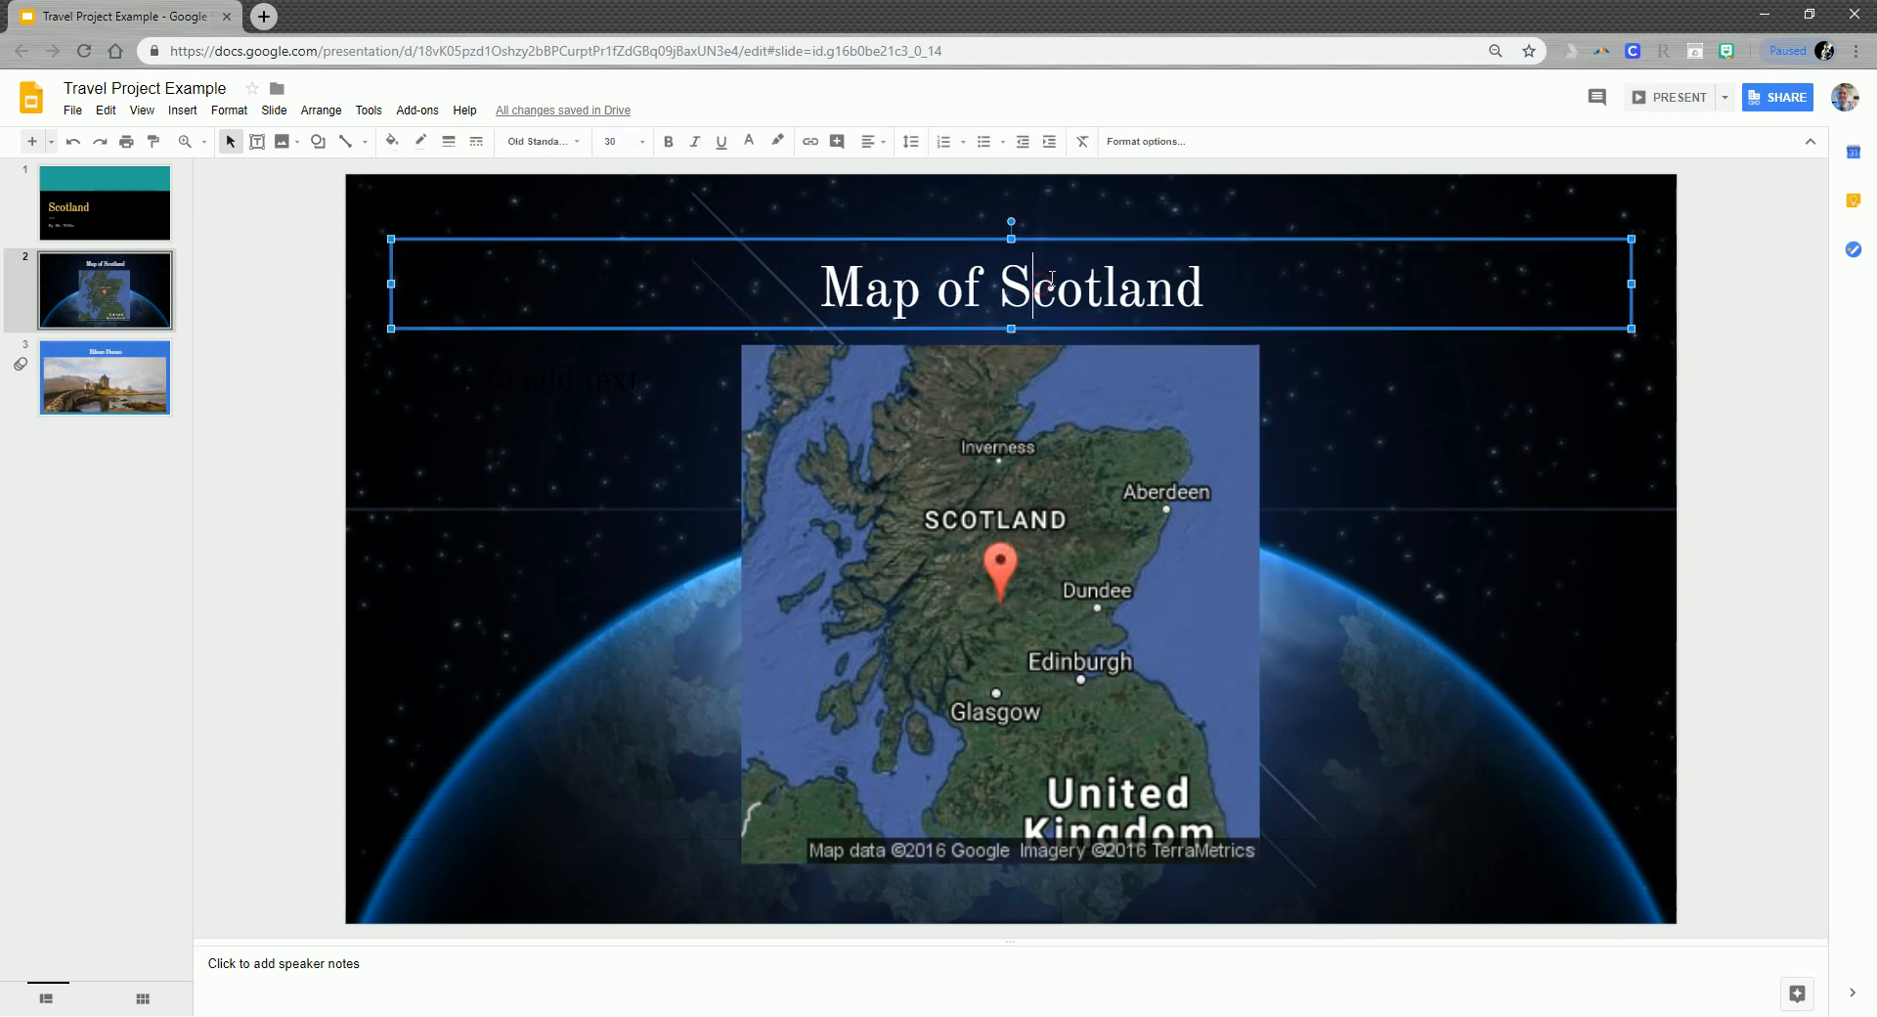
click(275, 110)
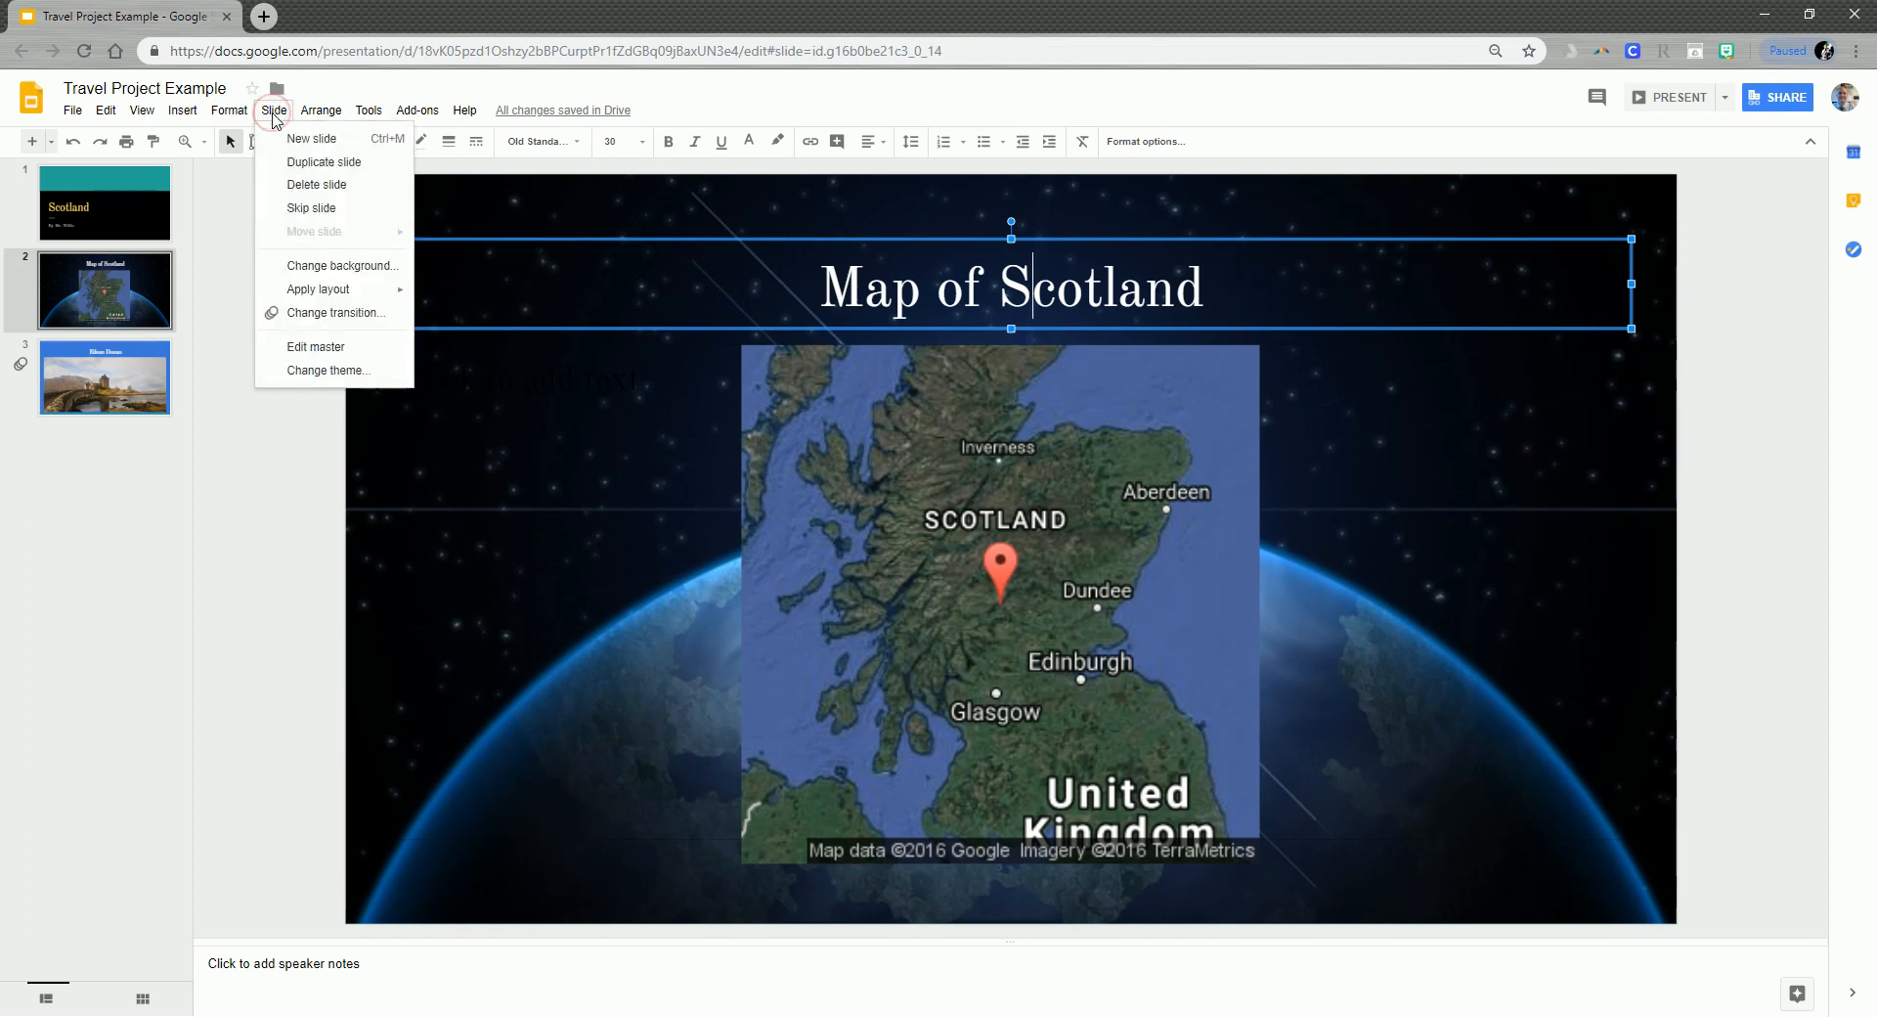
click(322, 313)
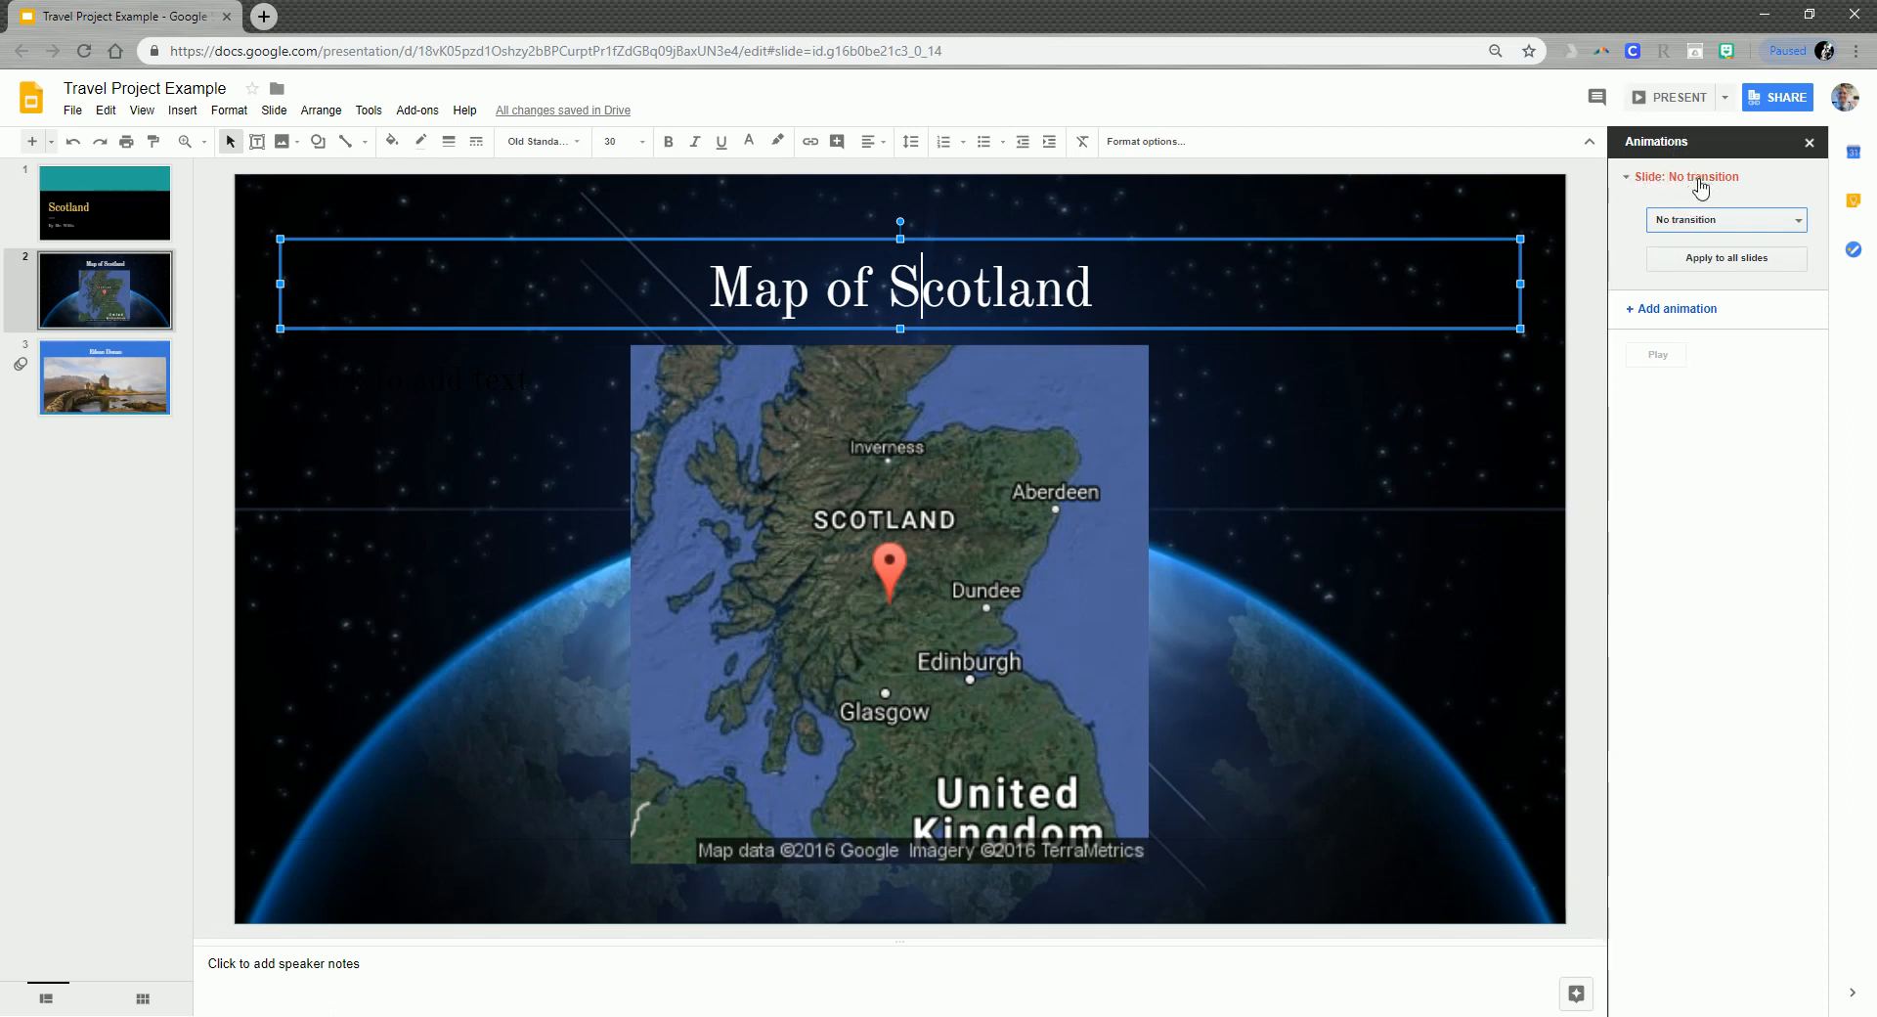
click(1770, 221)
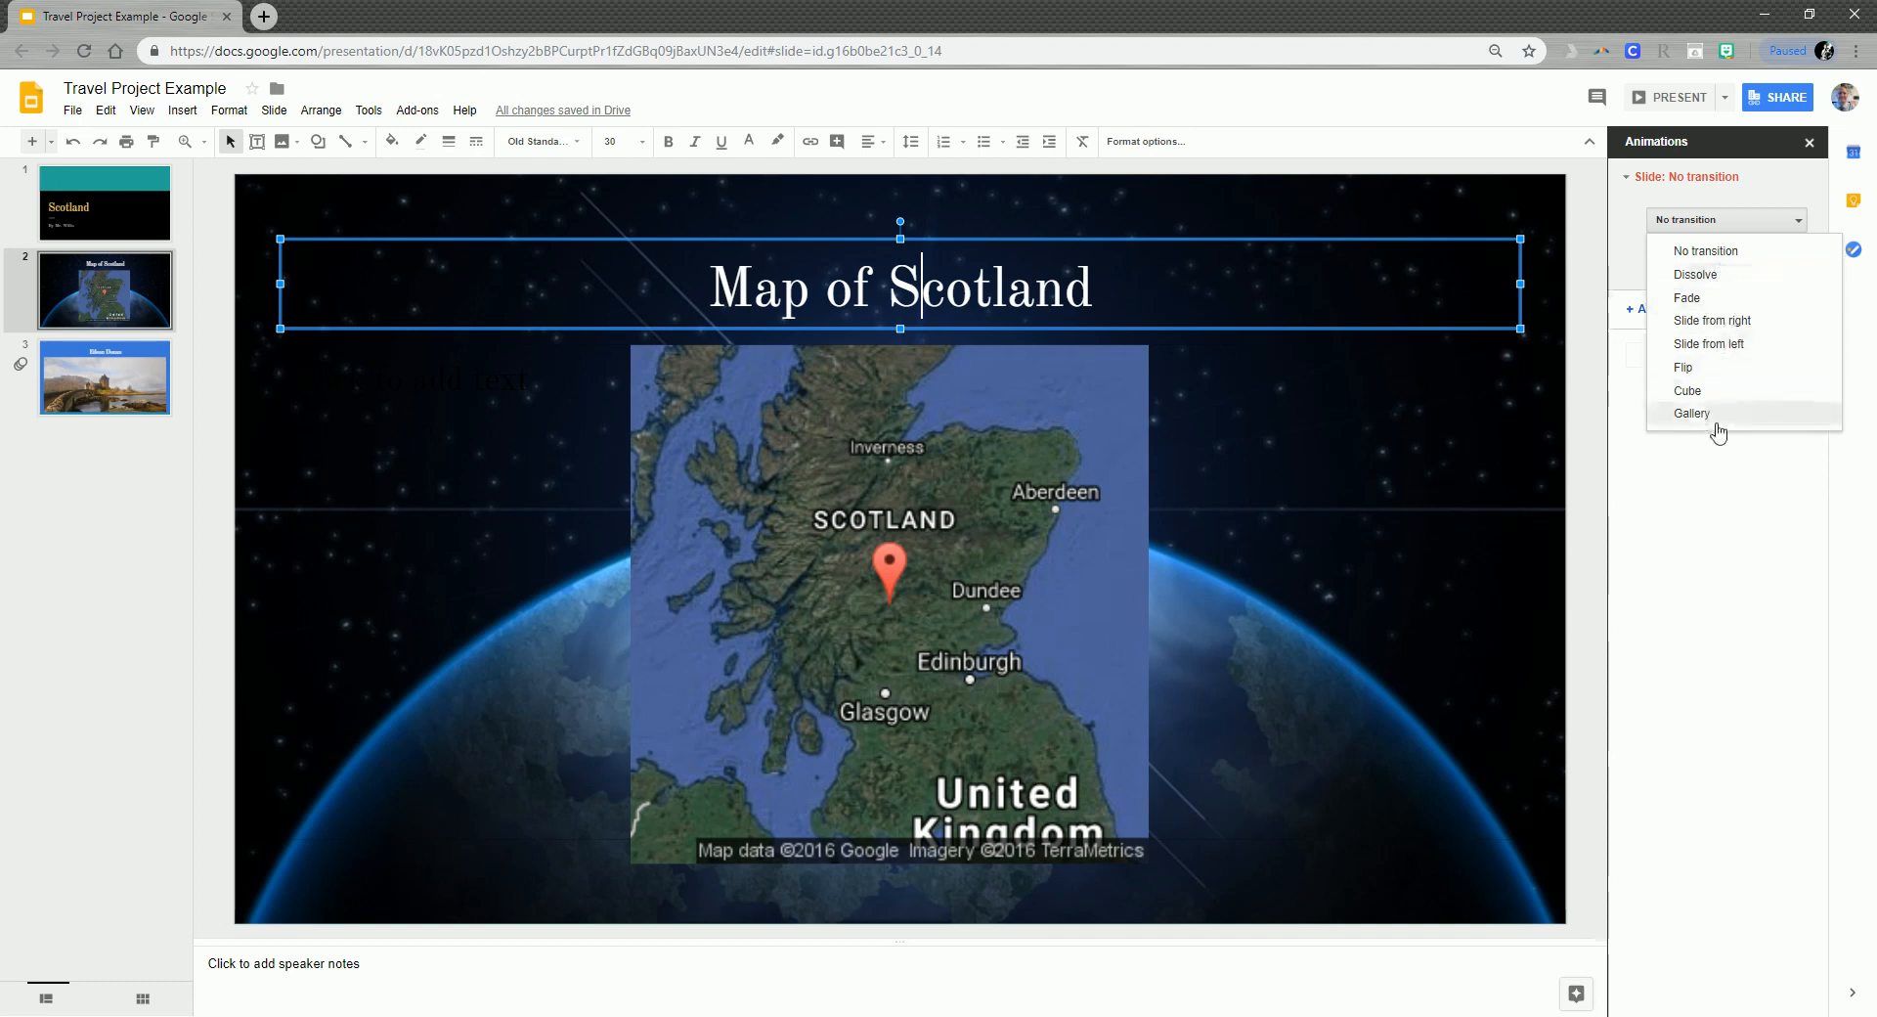
click(1690, 414)
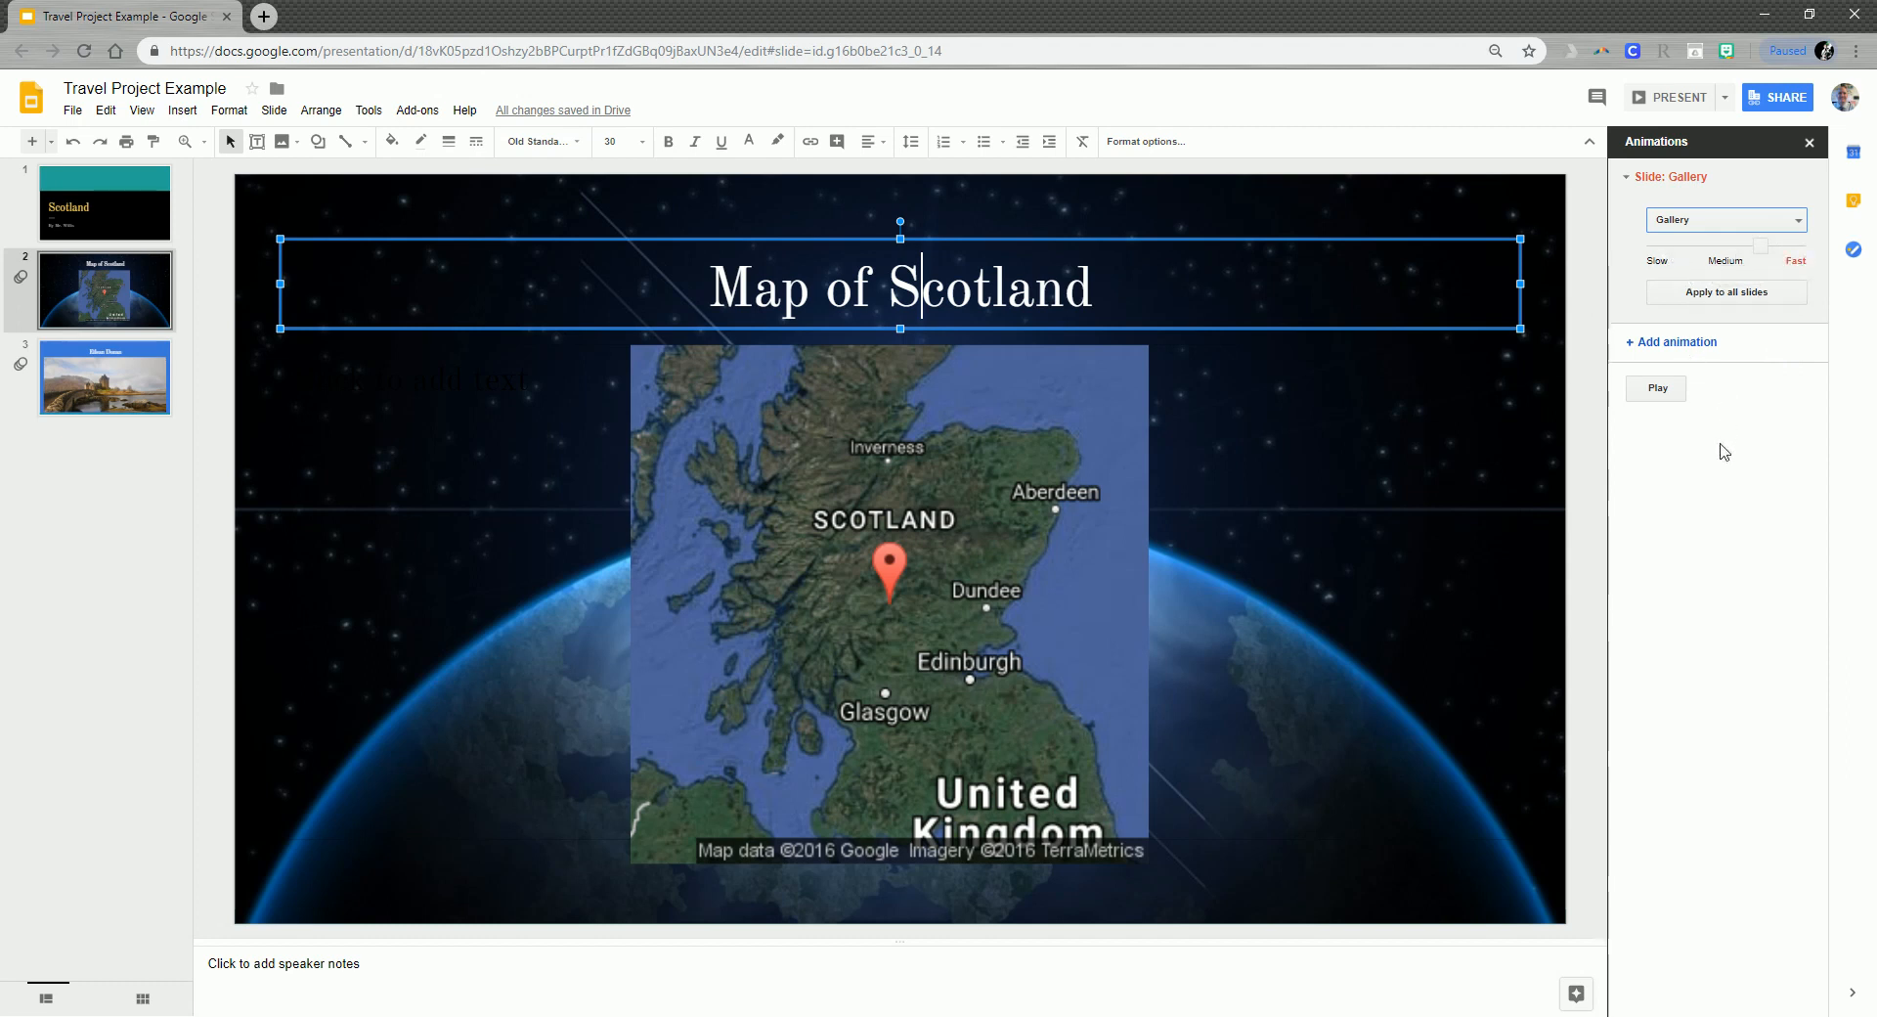
click(1660, 391)
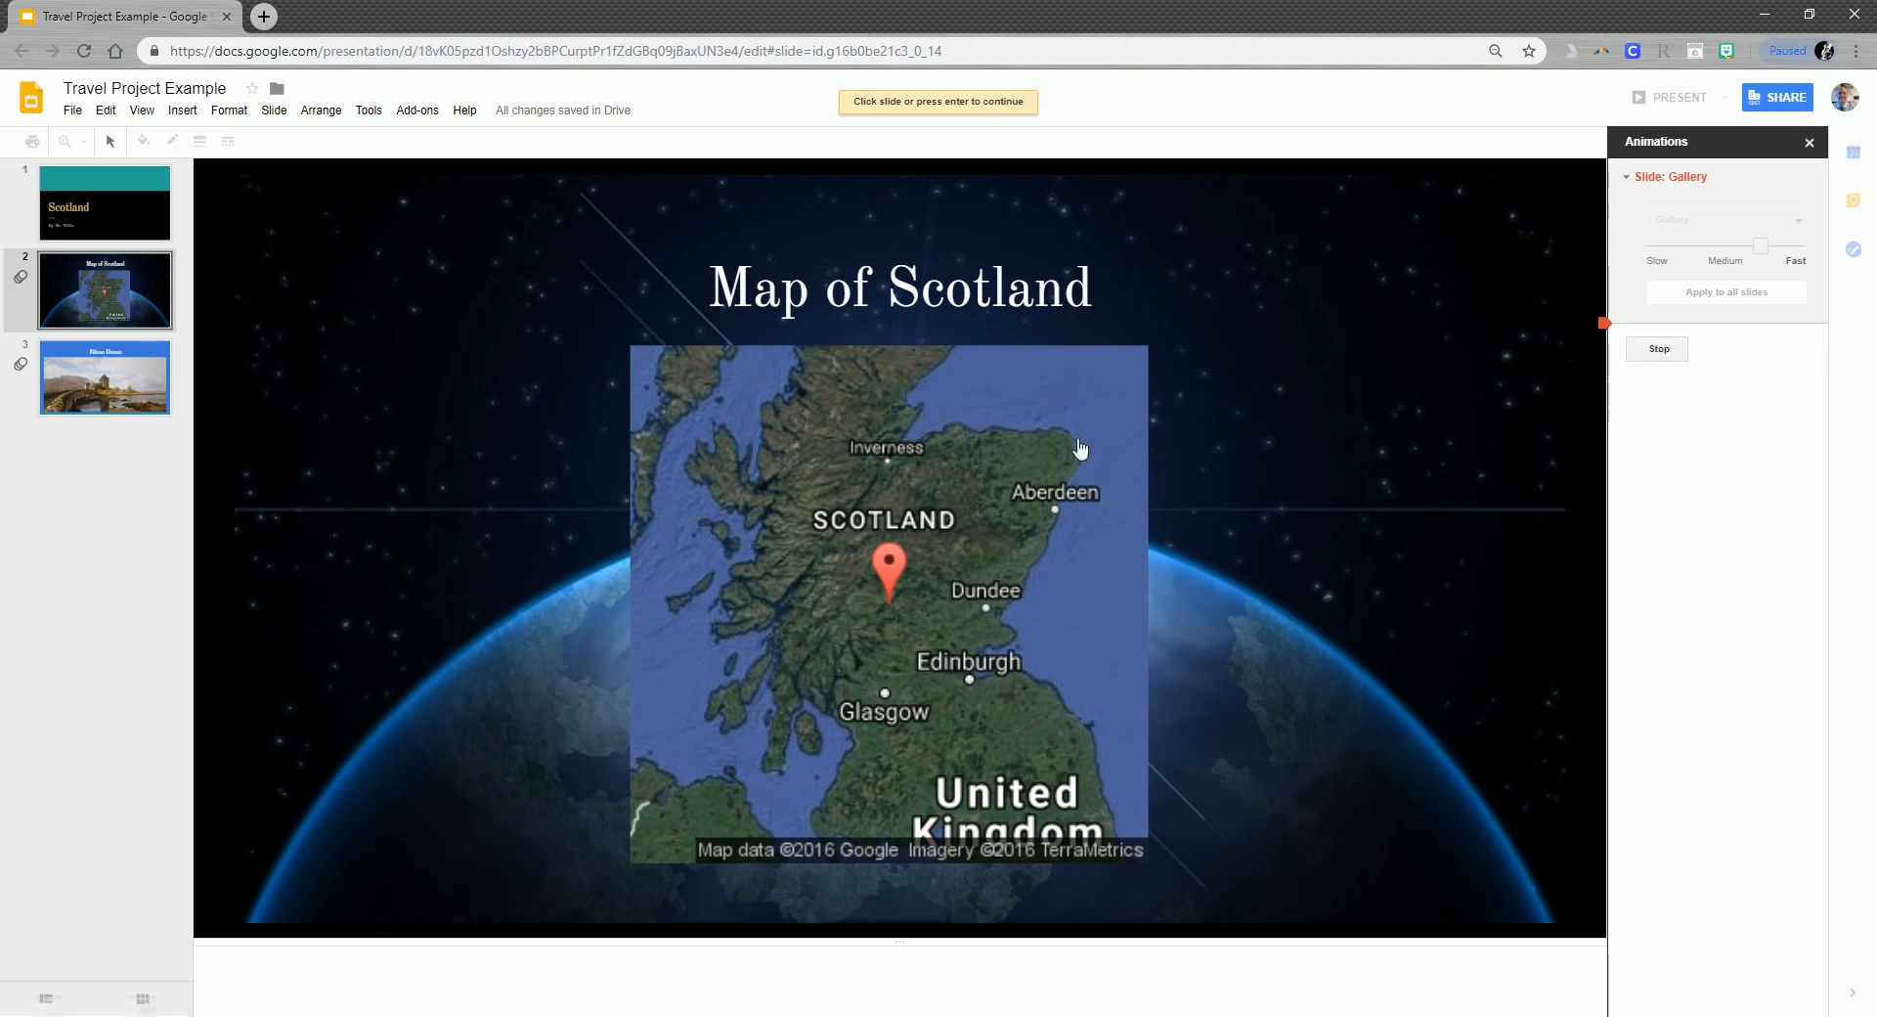
click(1658, 352)
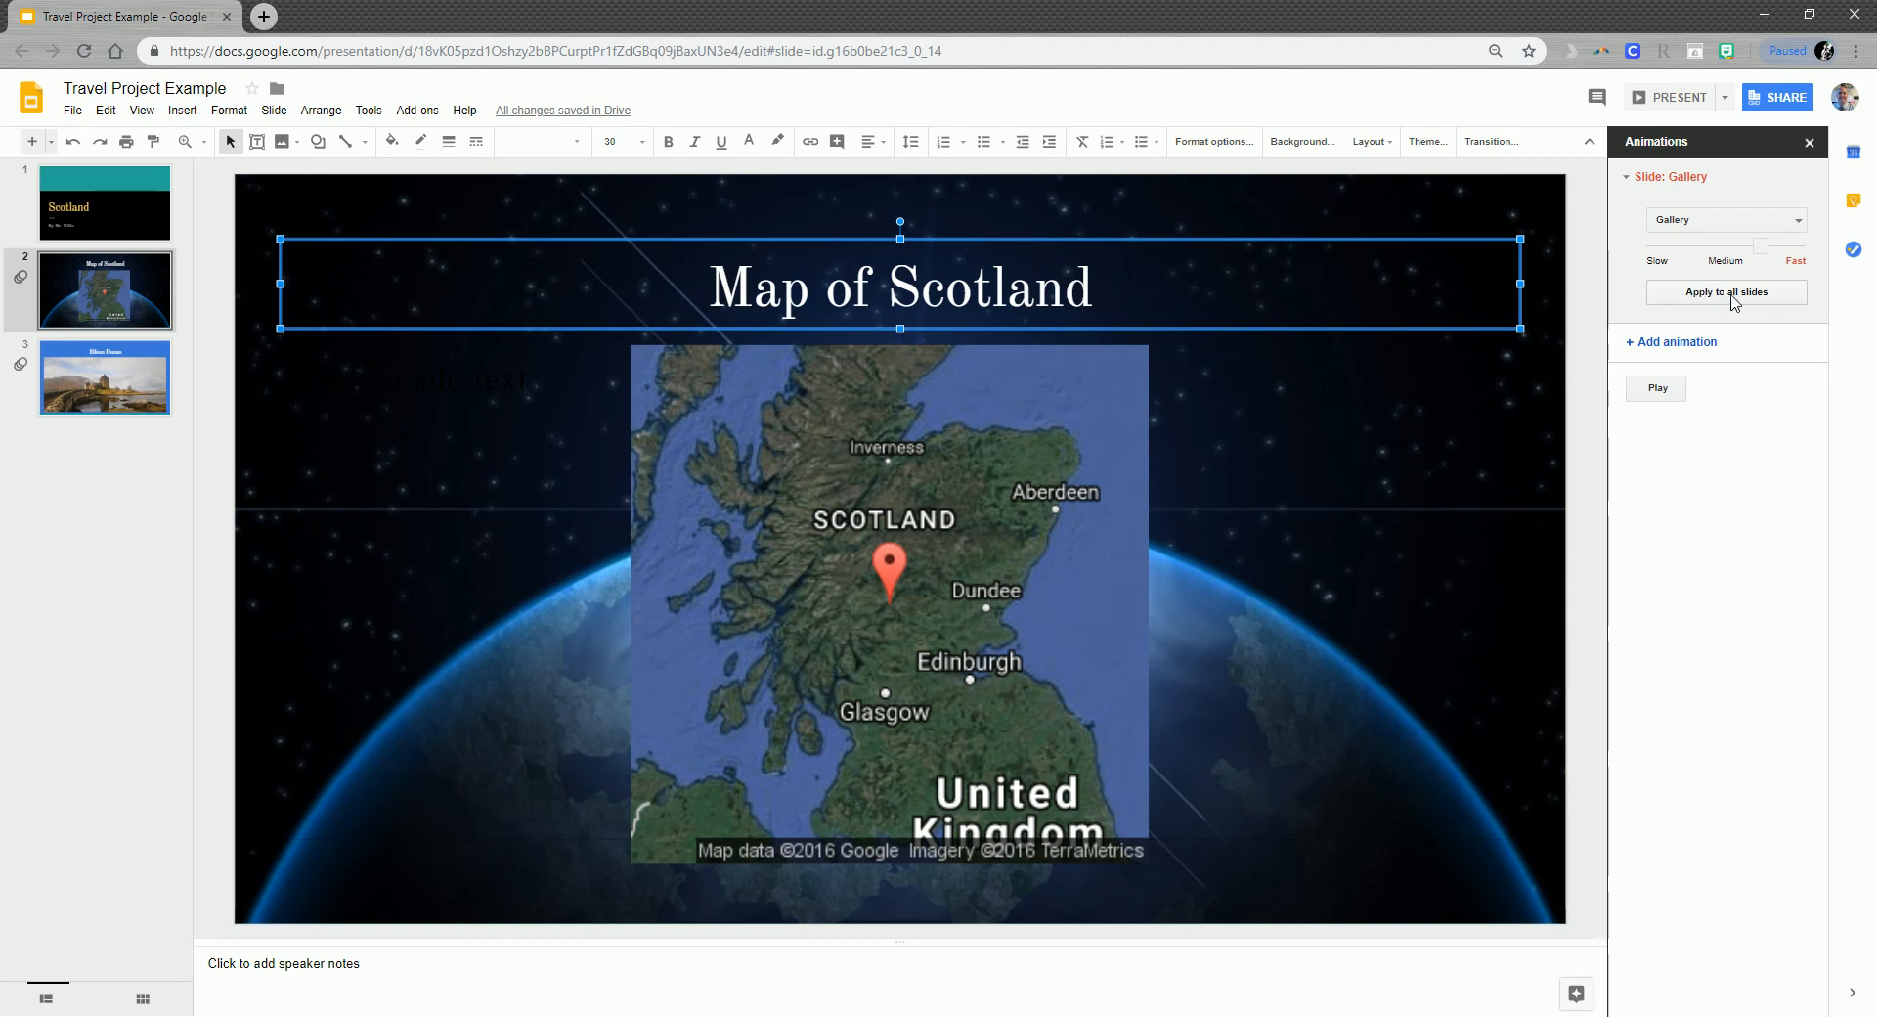
Review the transition settings of the three slides and the transition options for the title slide.
click(129, 197)
click(114, 362)
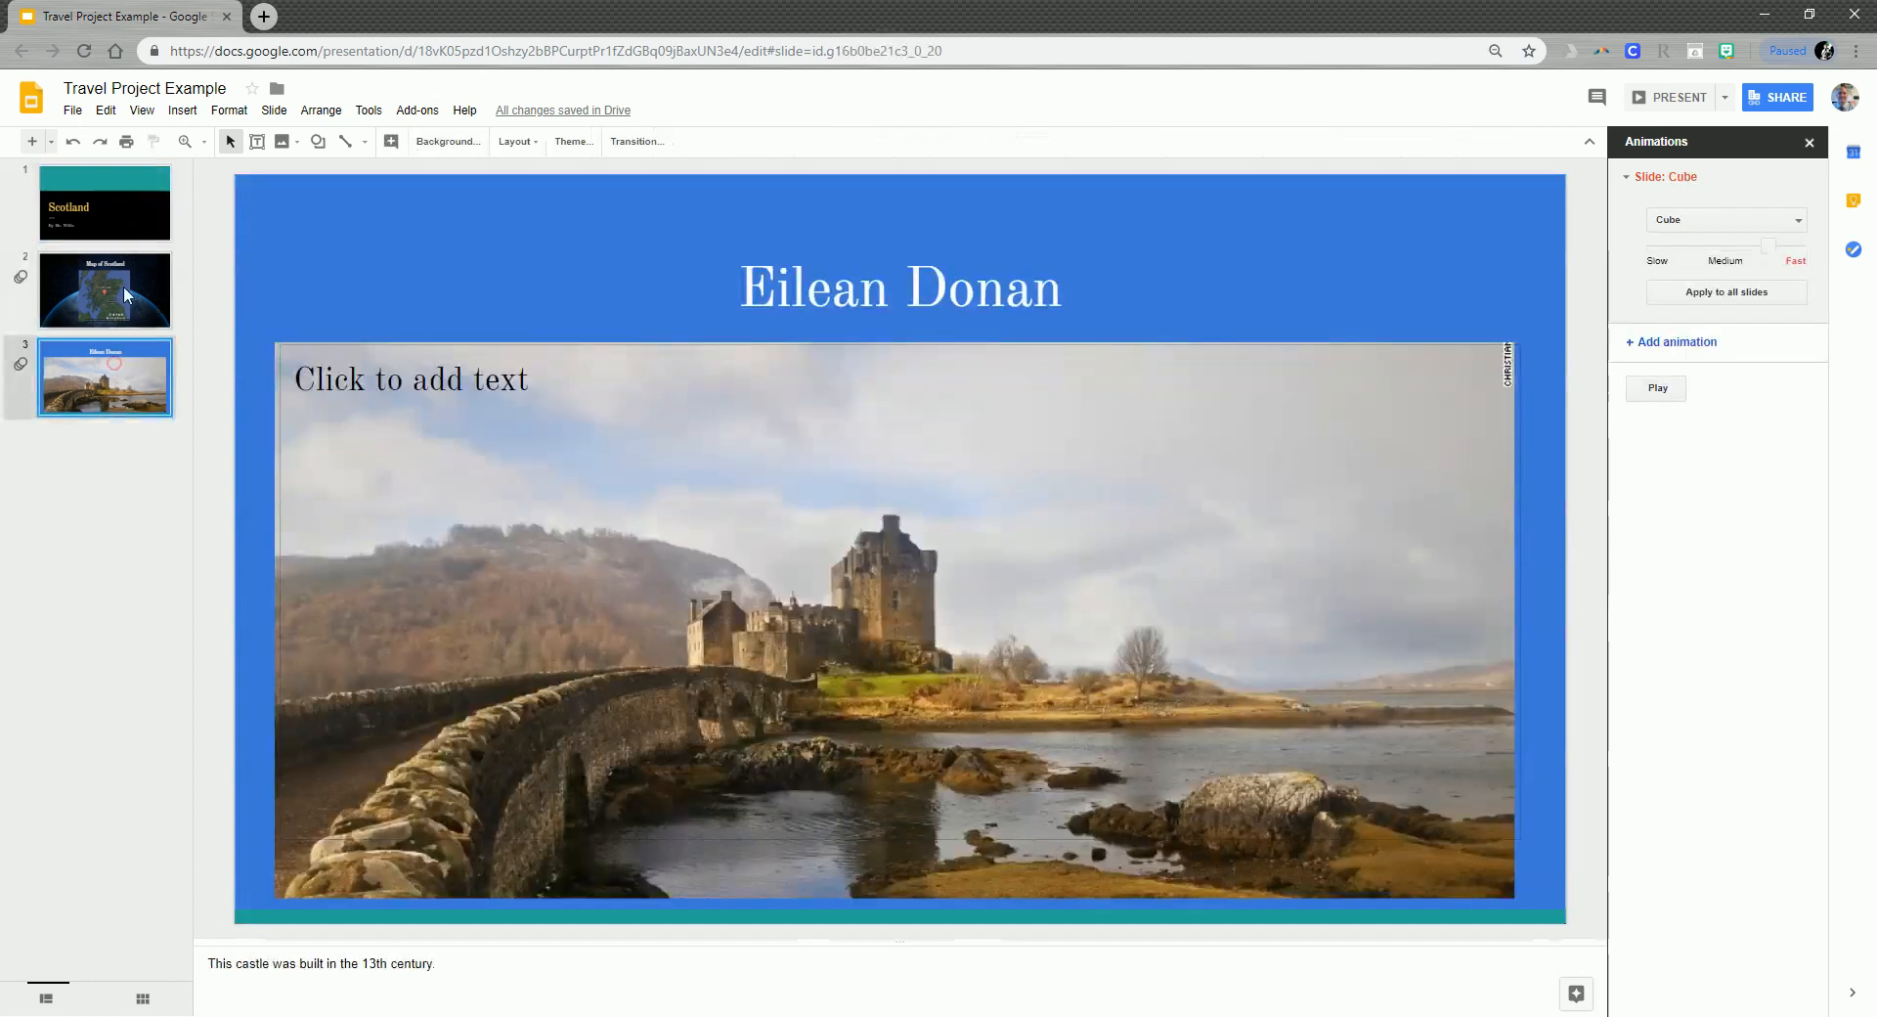
click(125, 292)
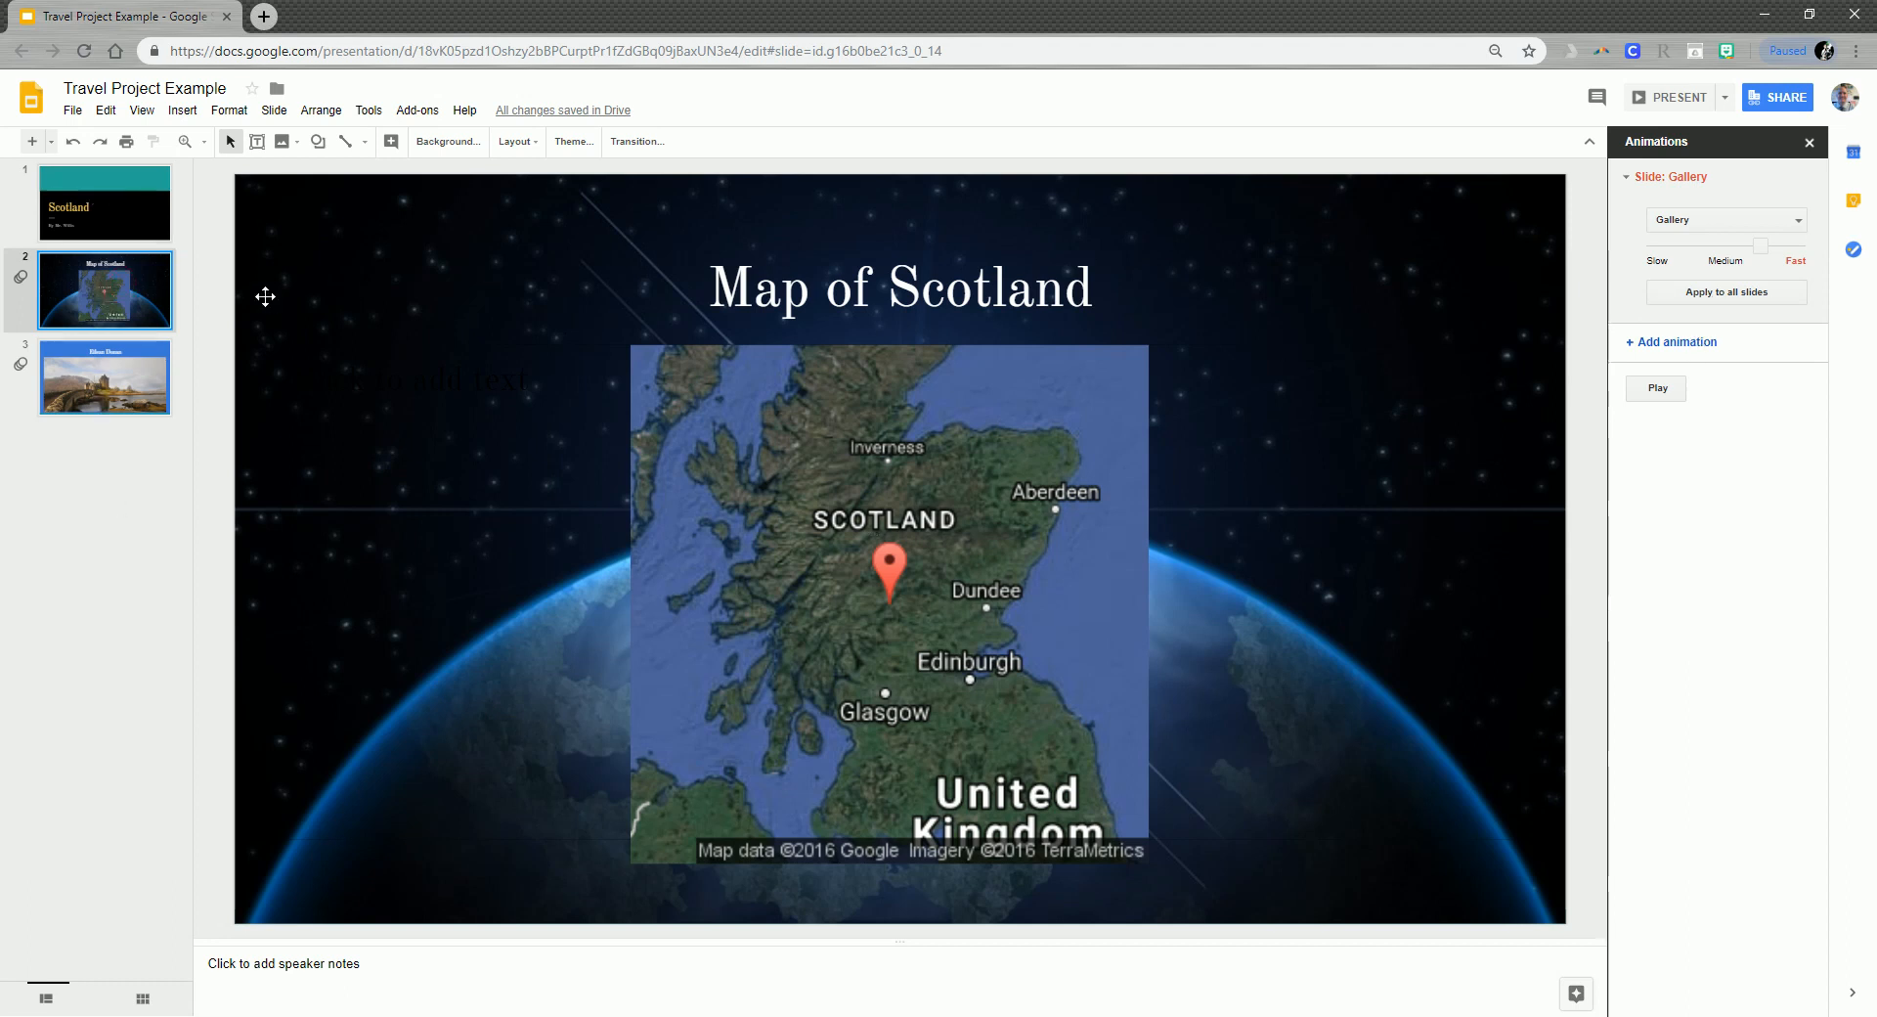
click(101, 206)
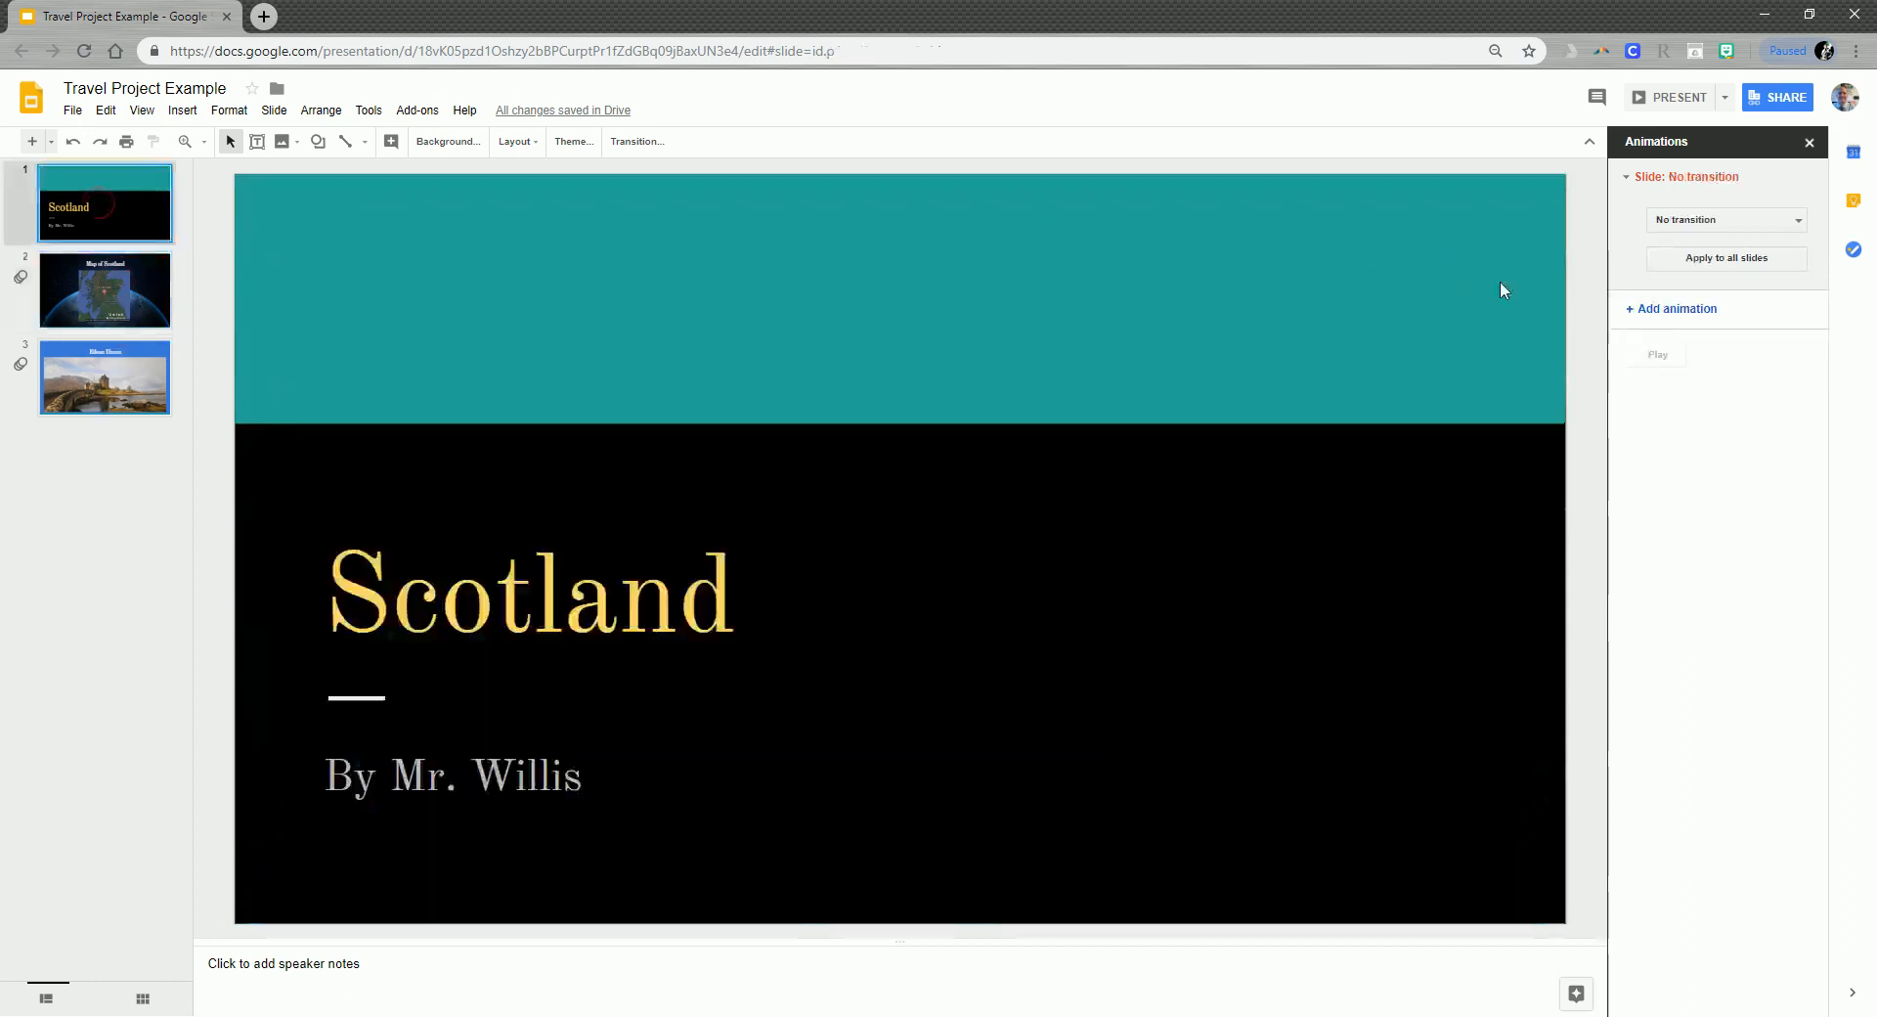
click(1747, 223)
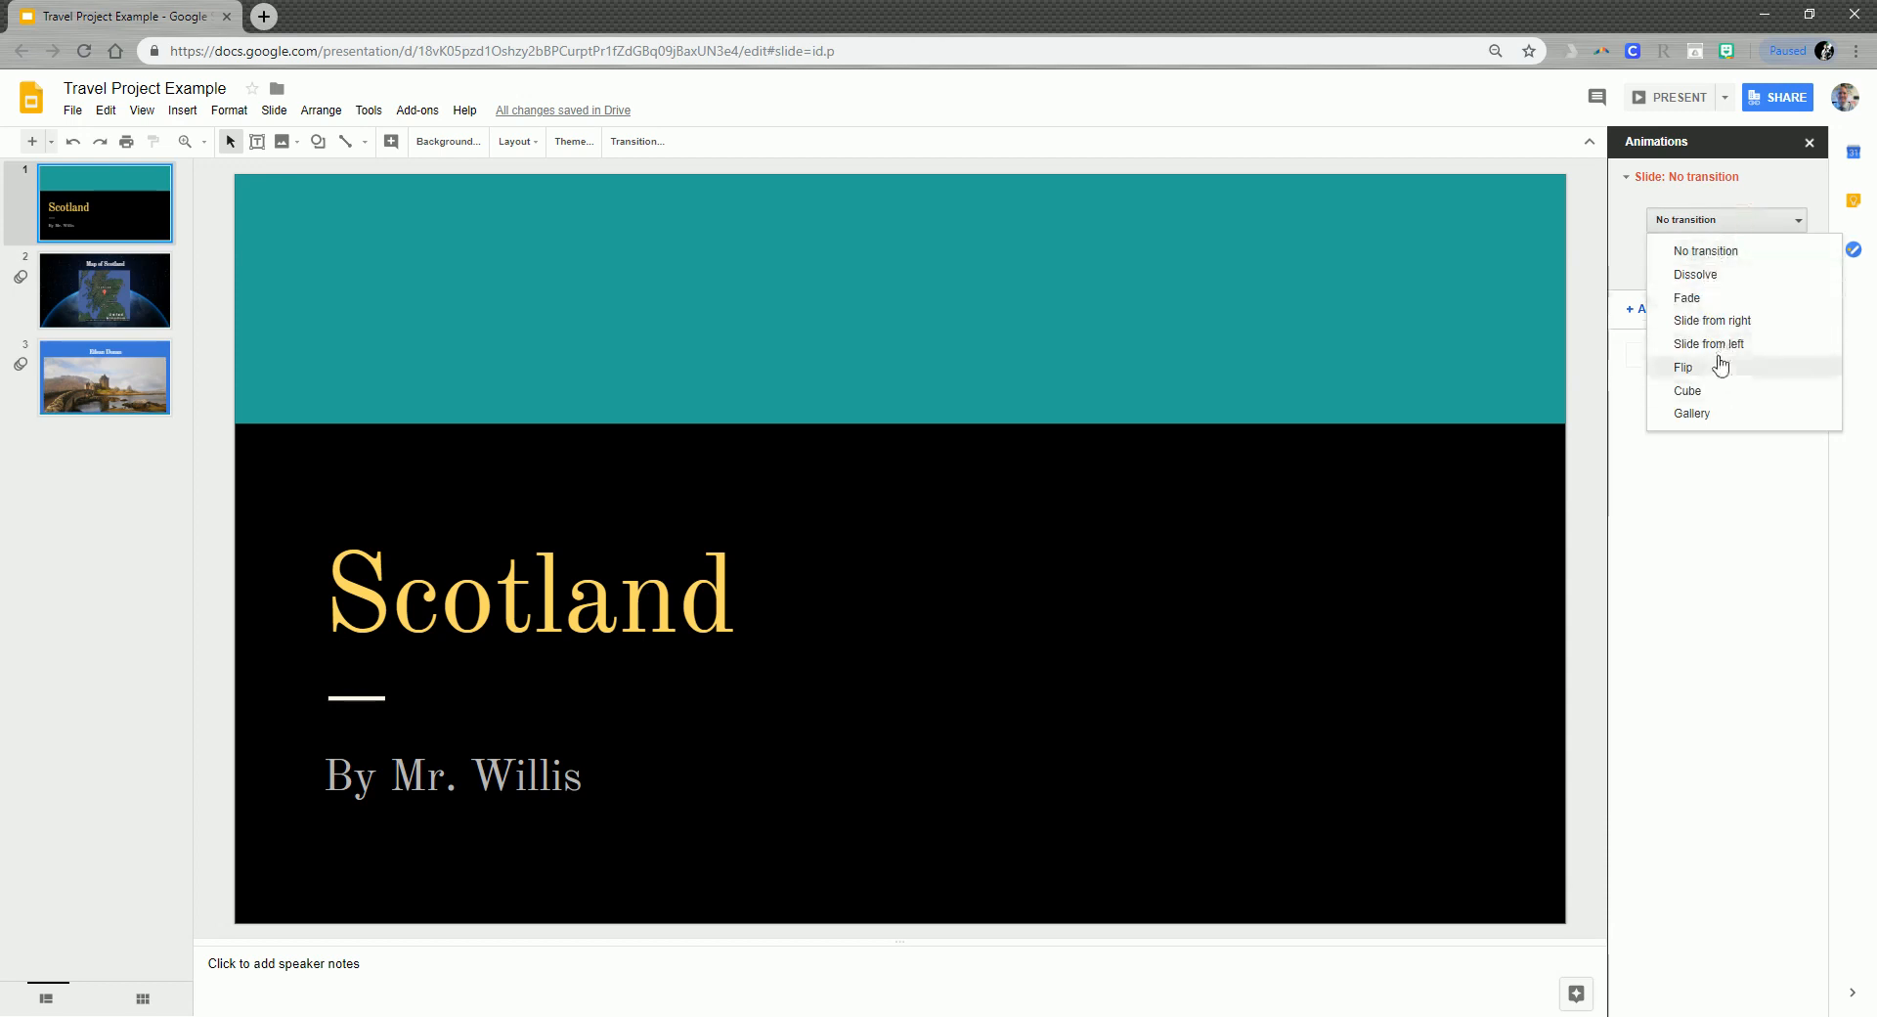
click(1751, 223)
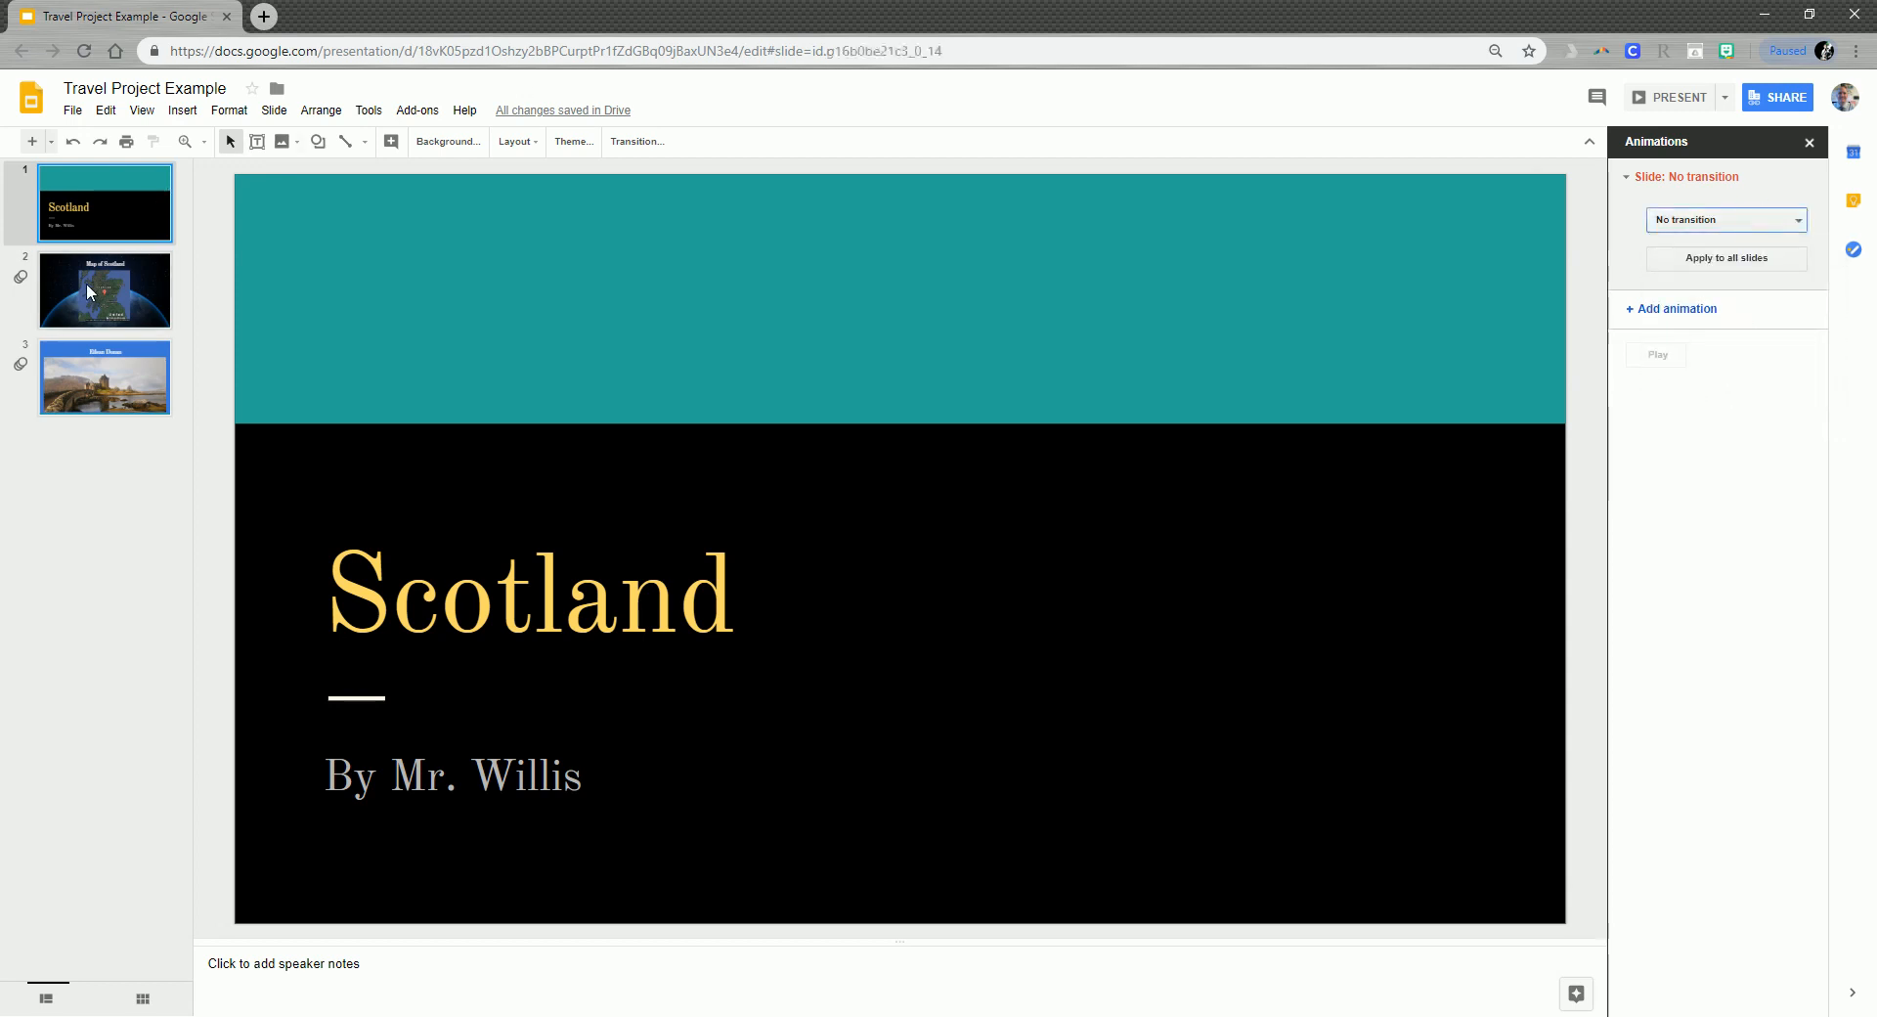
Add a Zoom in animation starting on click to the map image on slide 2.
click(86, 294)
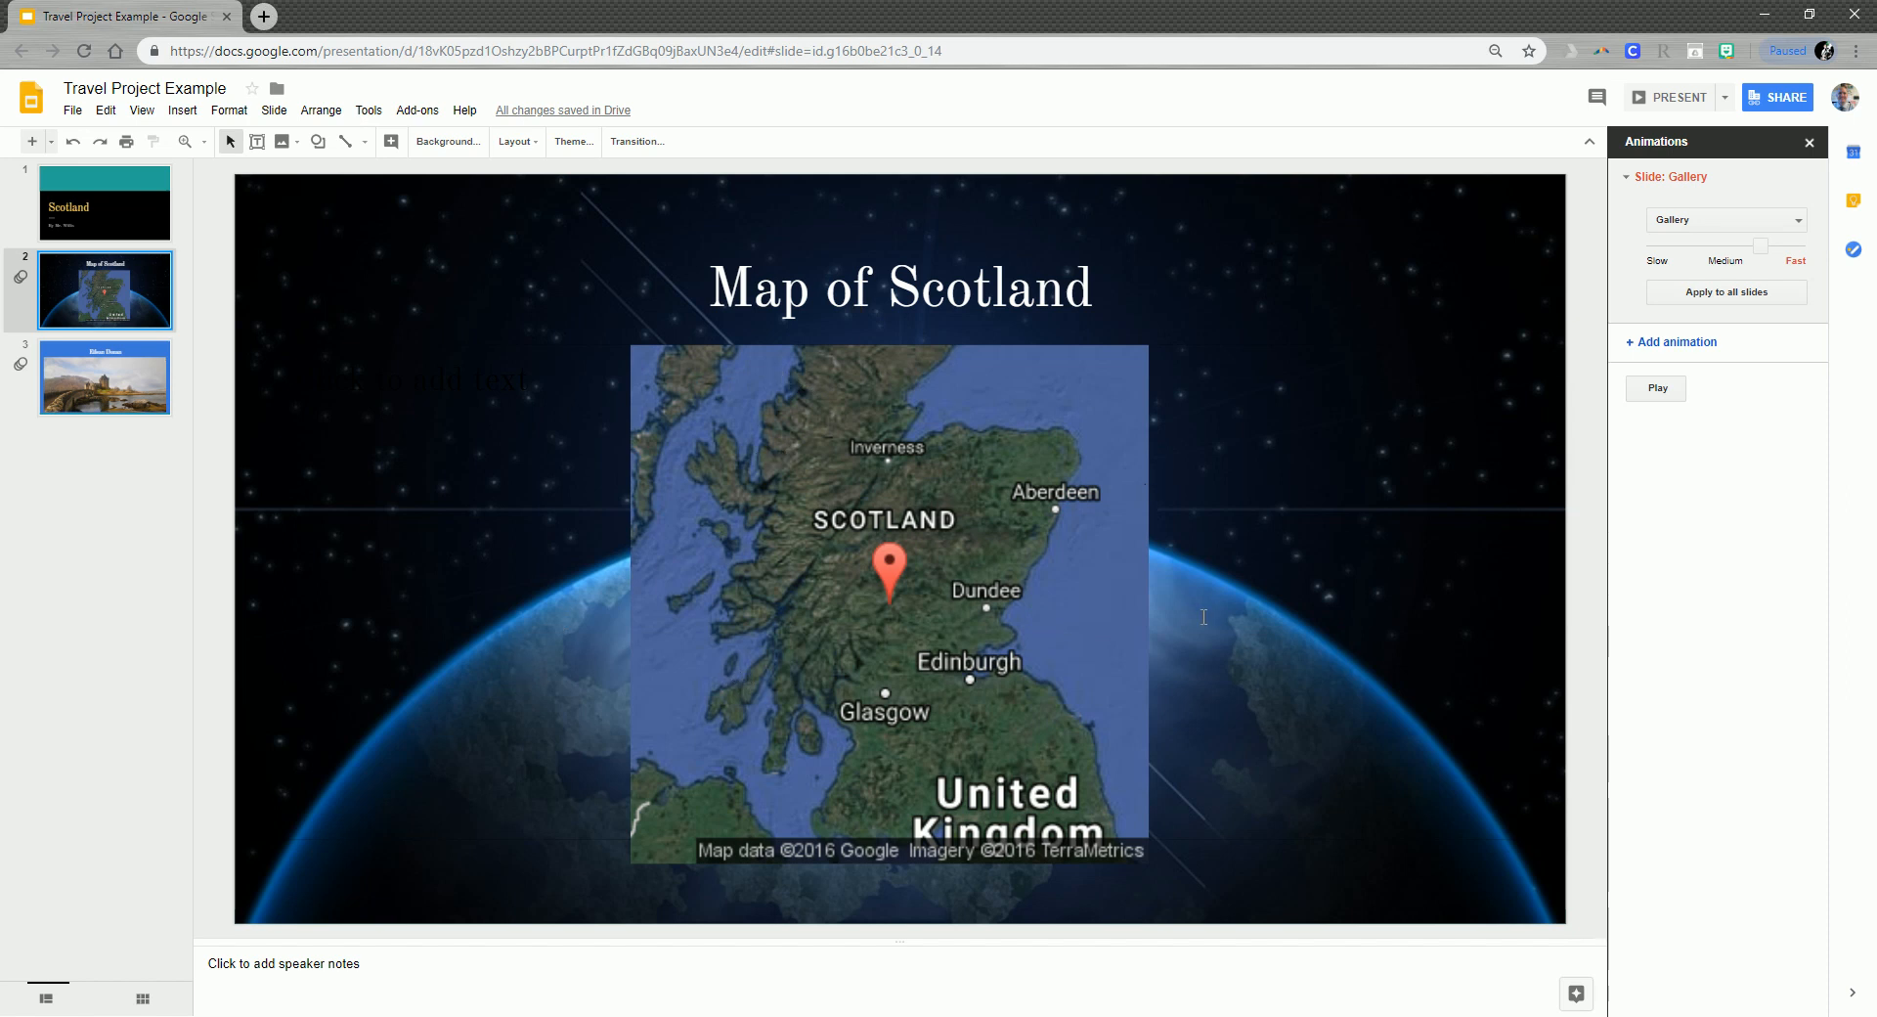
click(917, 650)
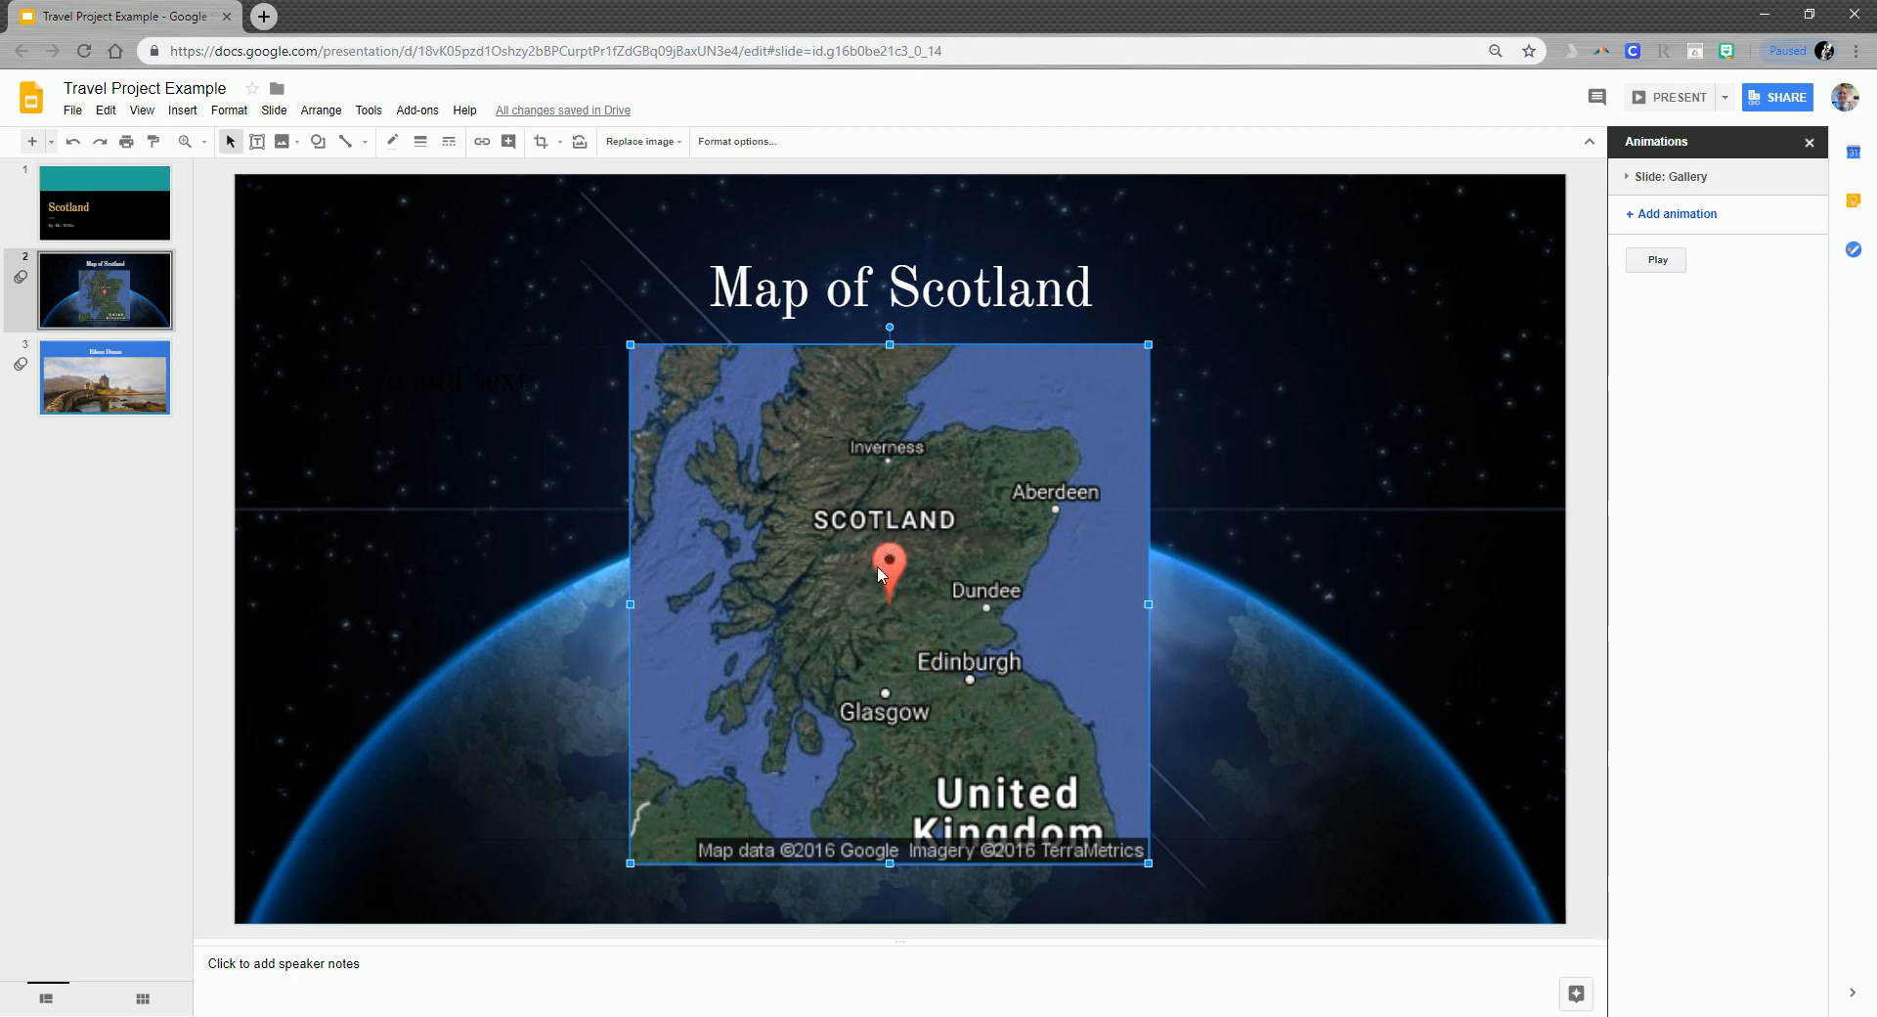
click(956, 551)
click(1660, 217)
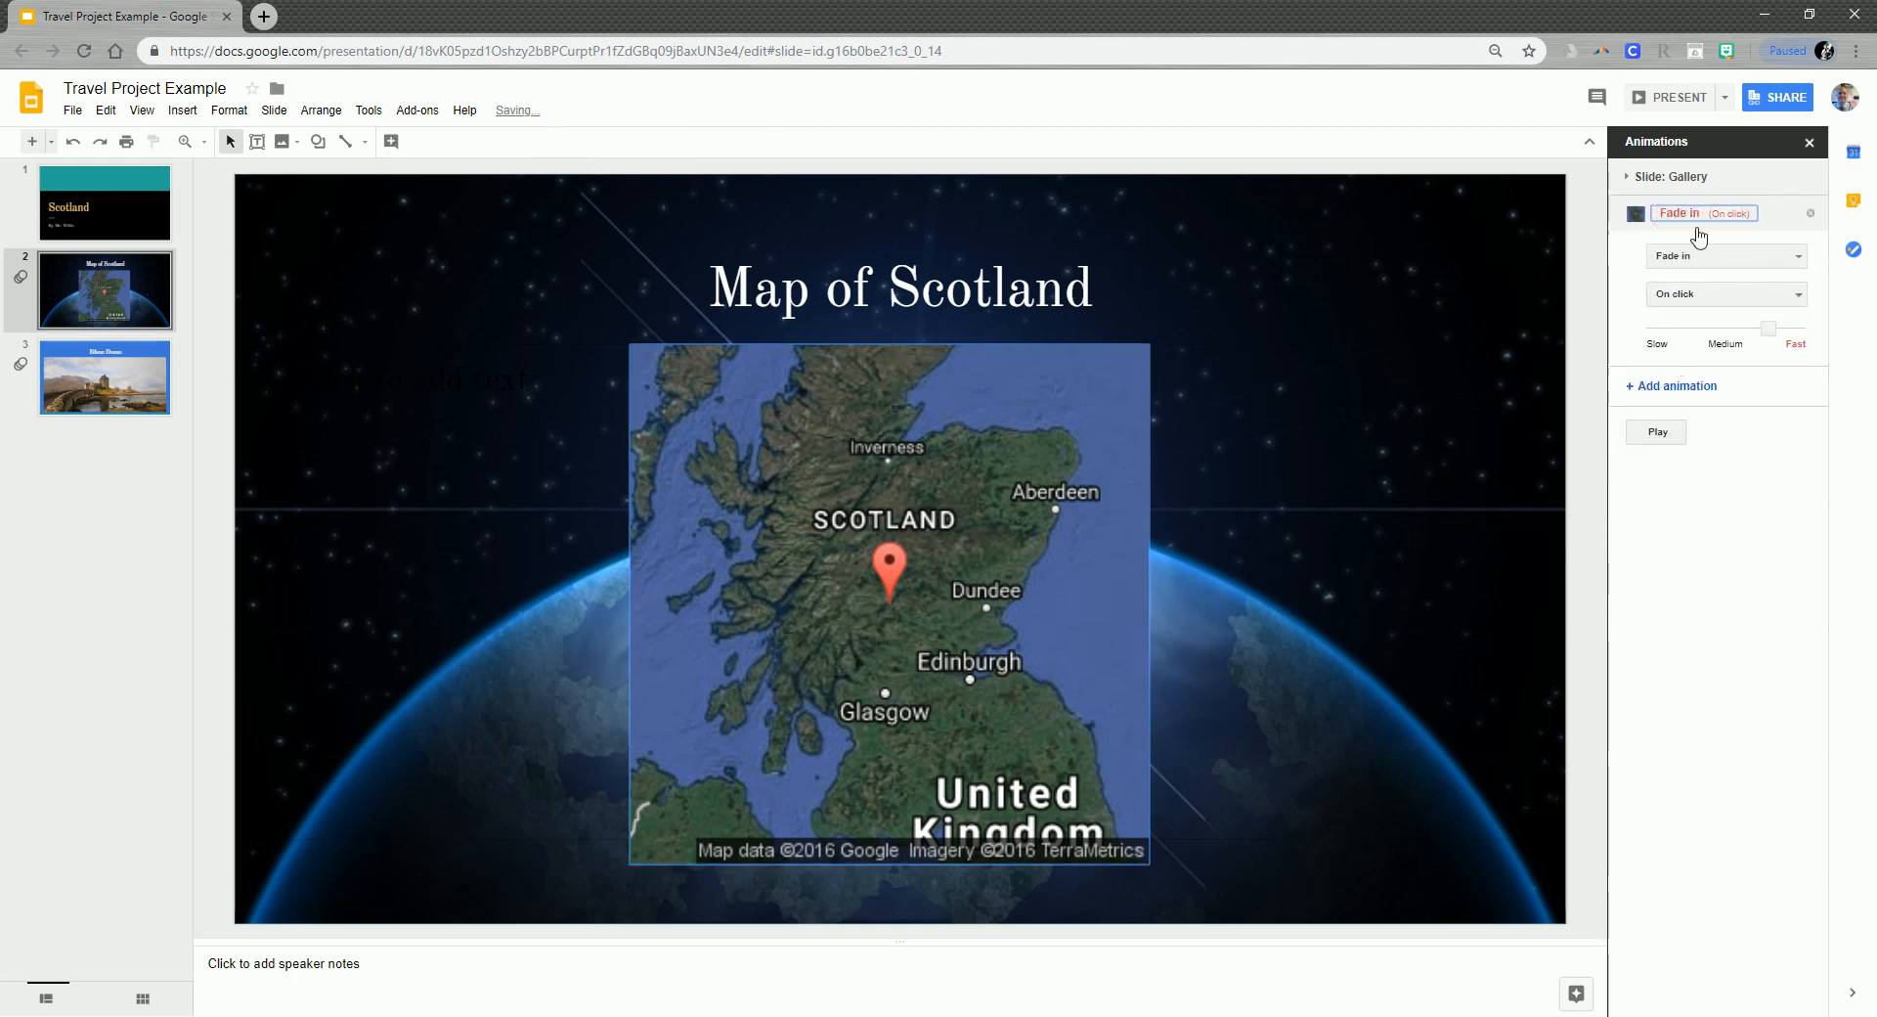
click(1755, 258)
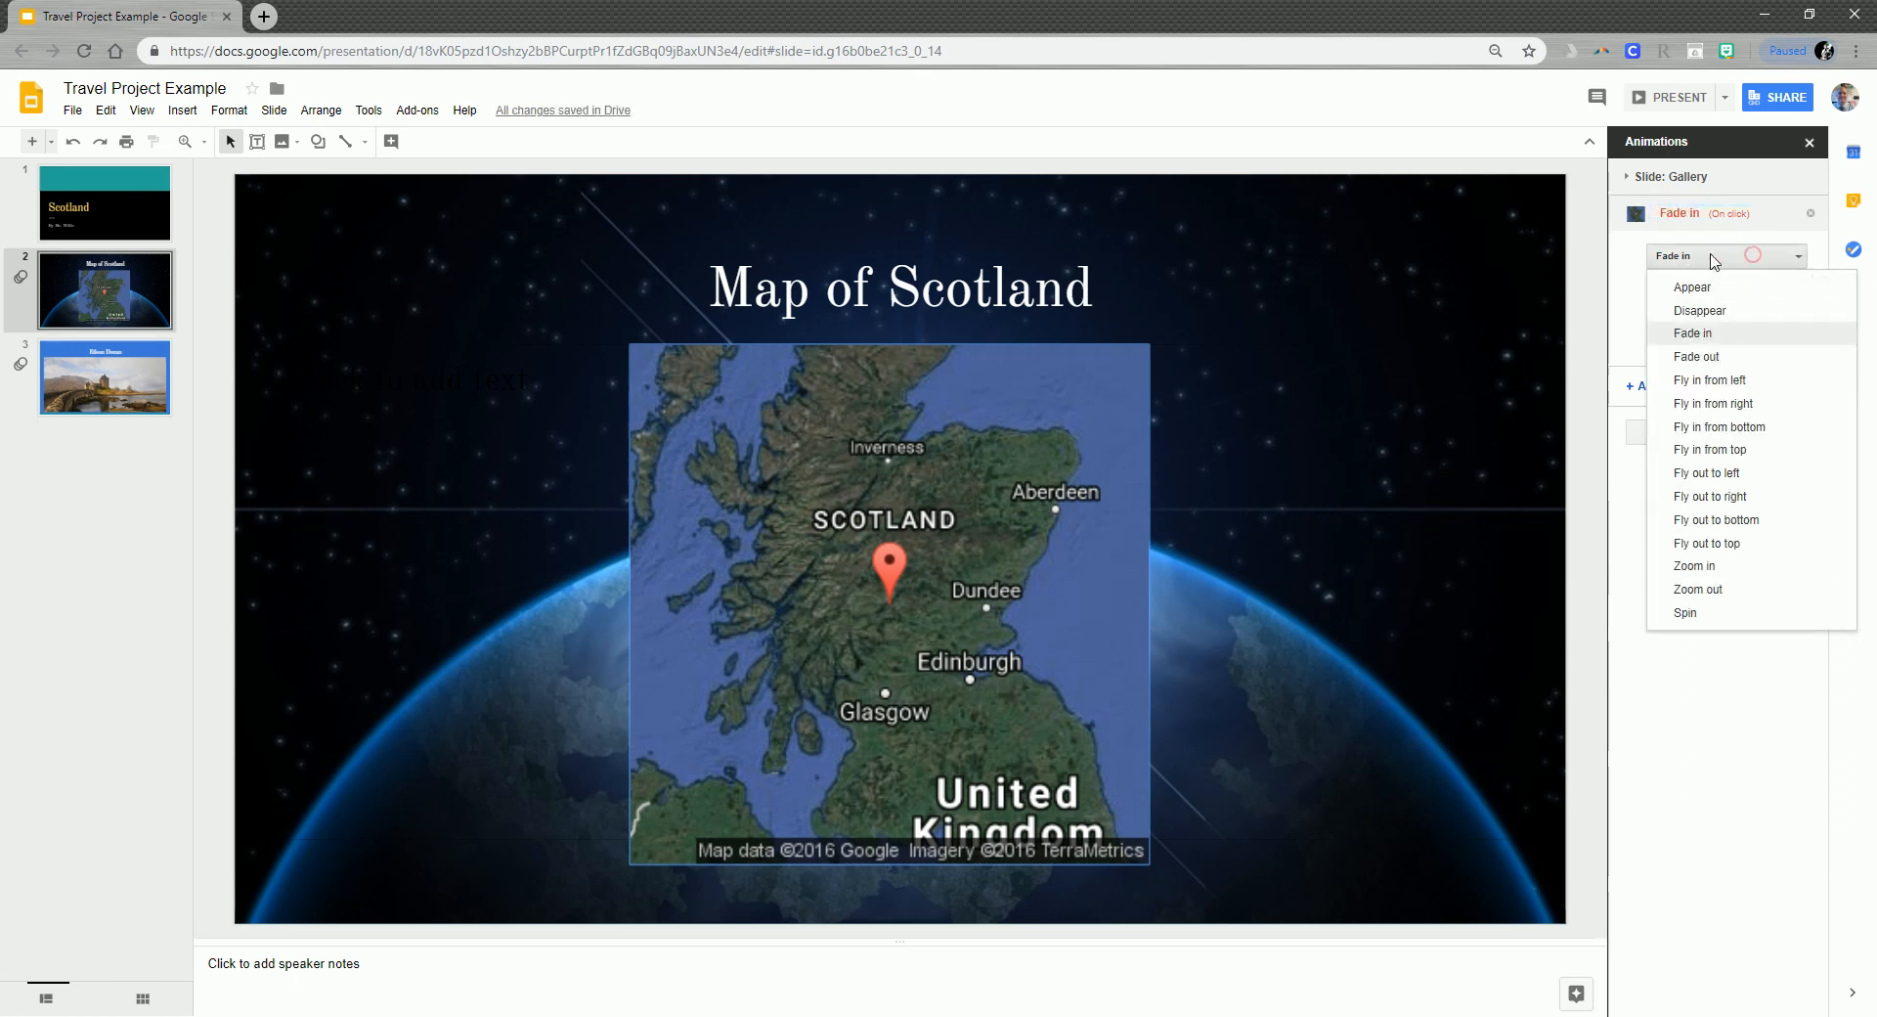
click(1706, 575)
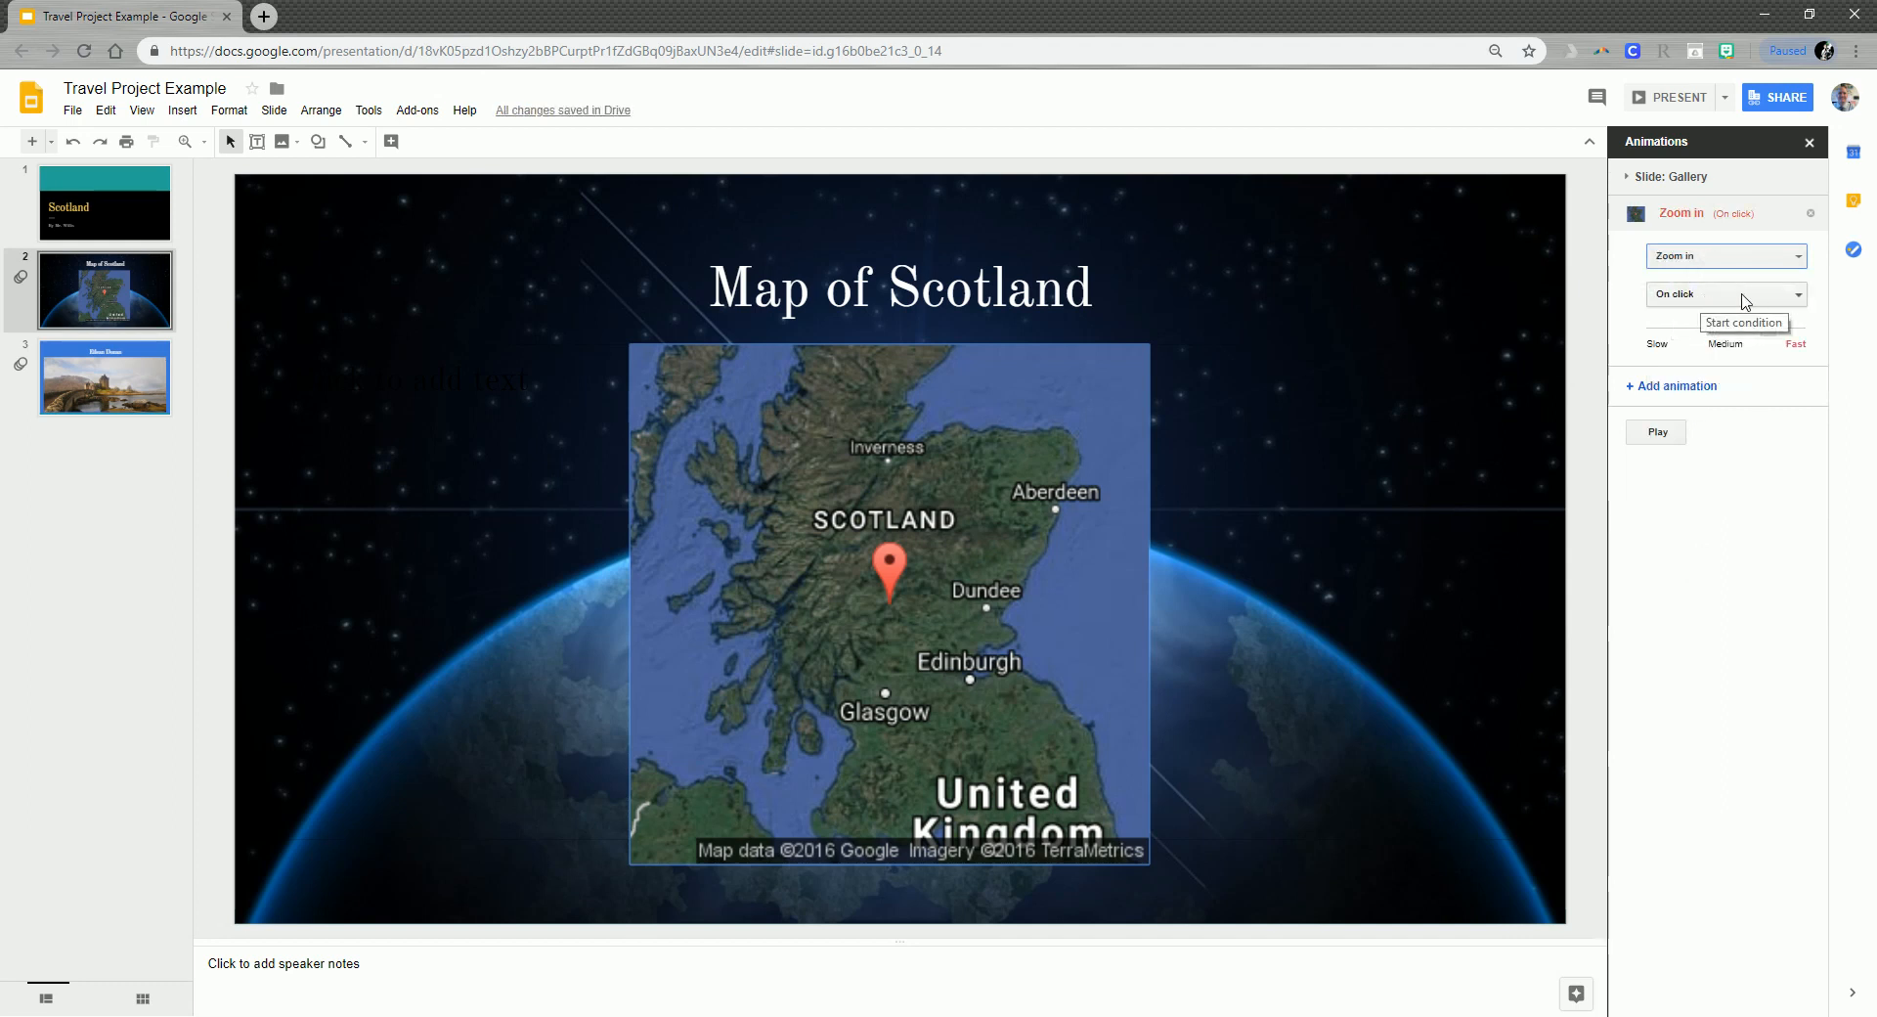
click(1796, 295)
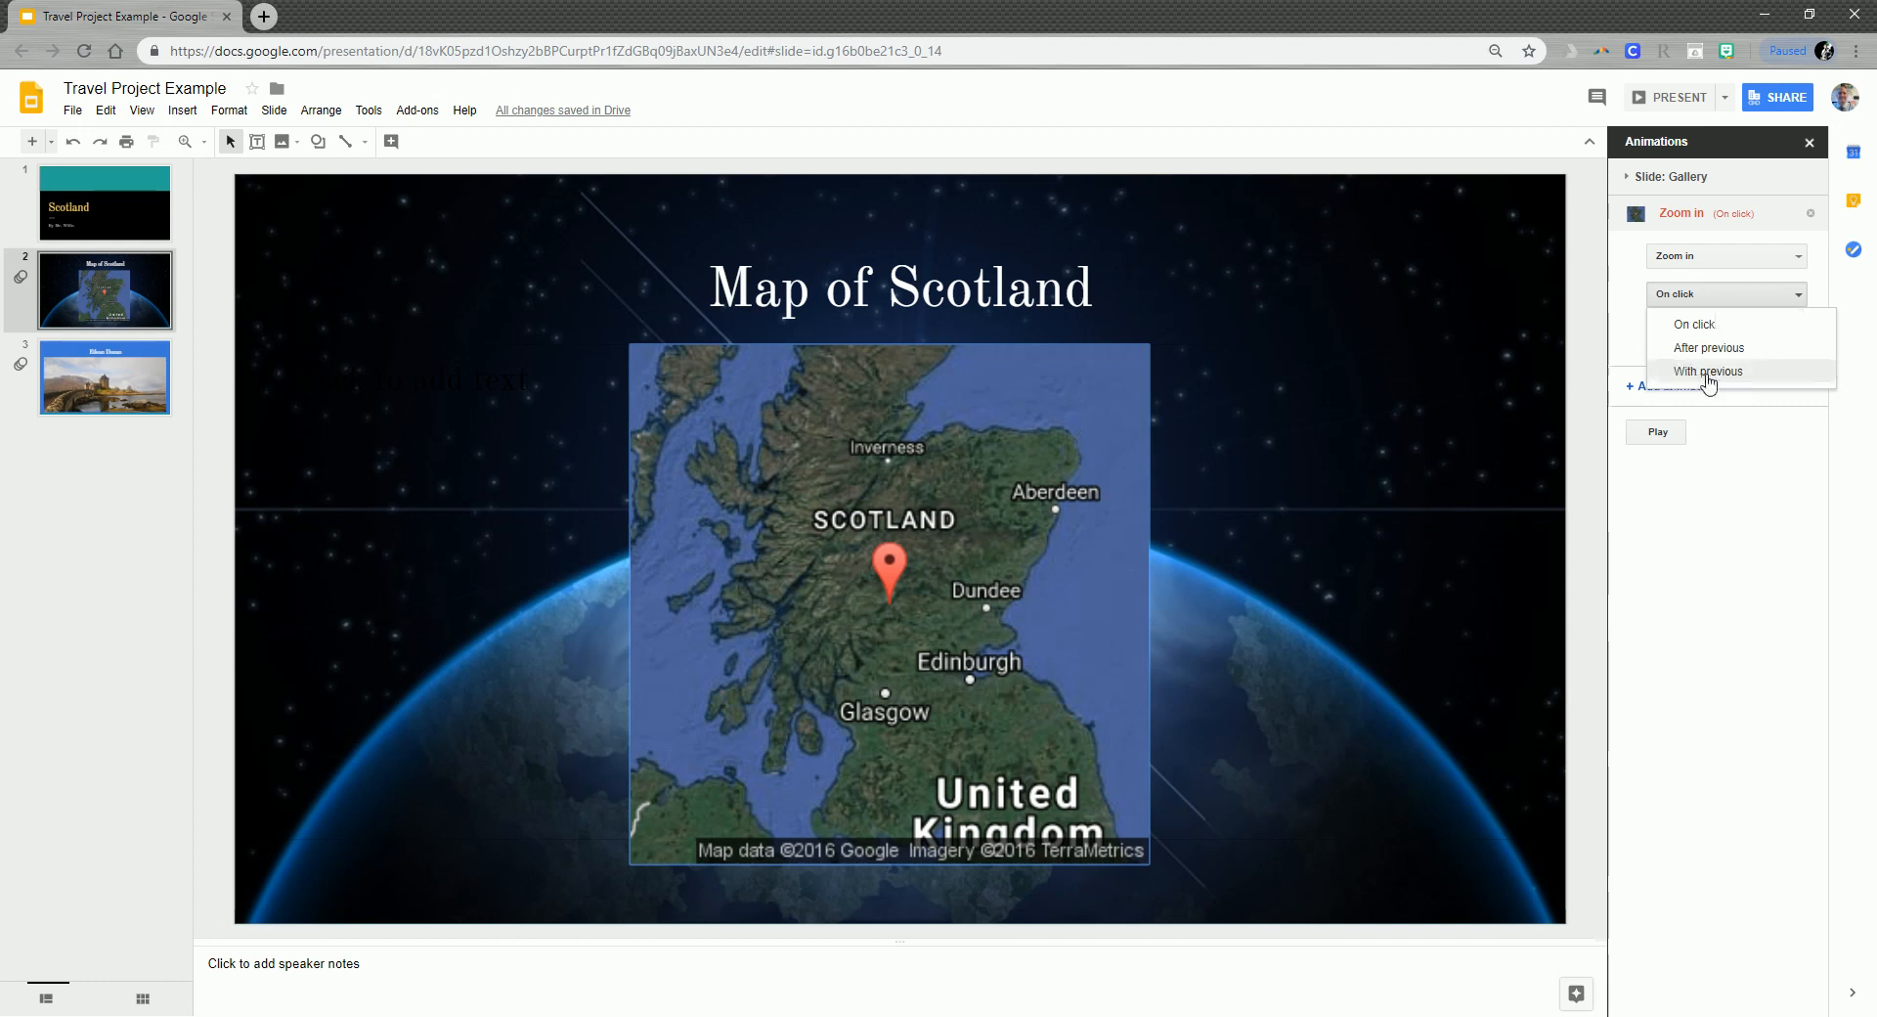
click(1746, 504)
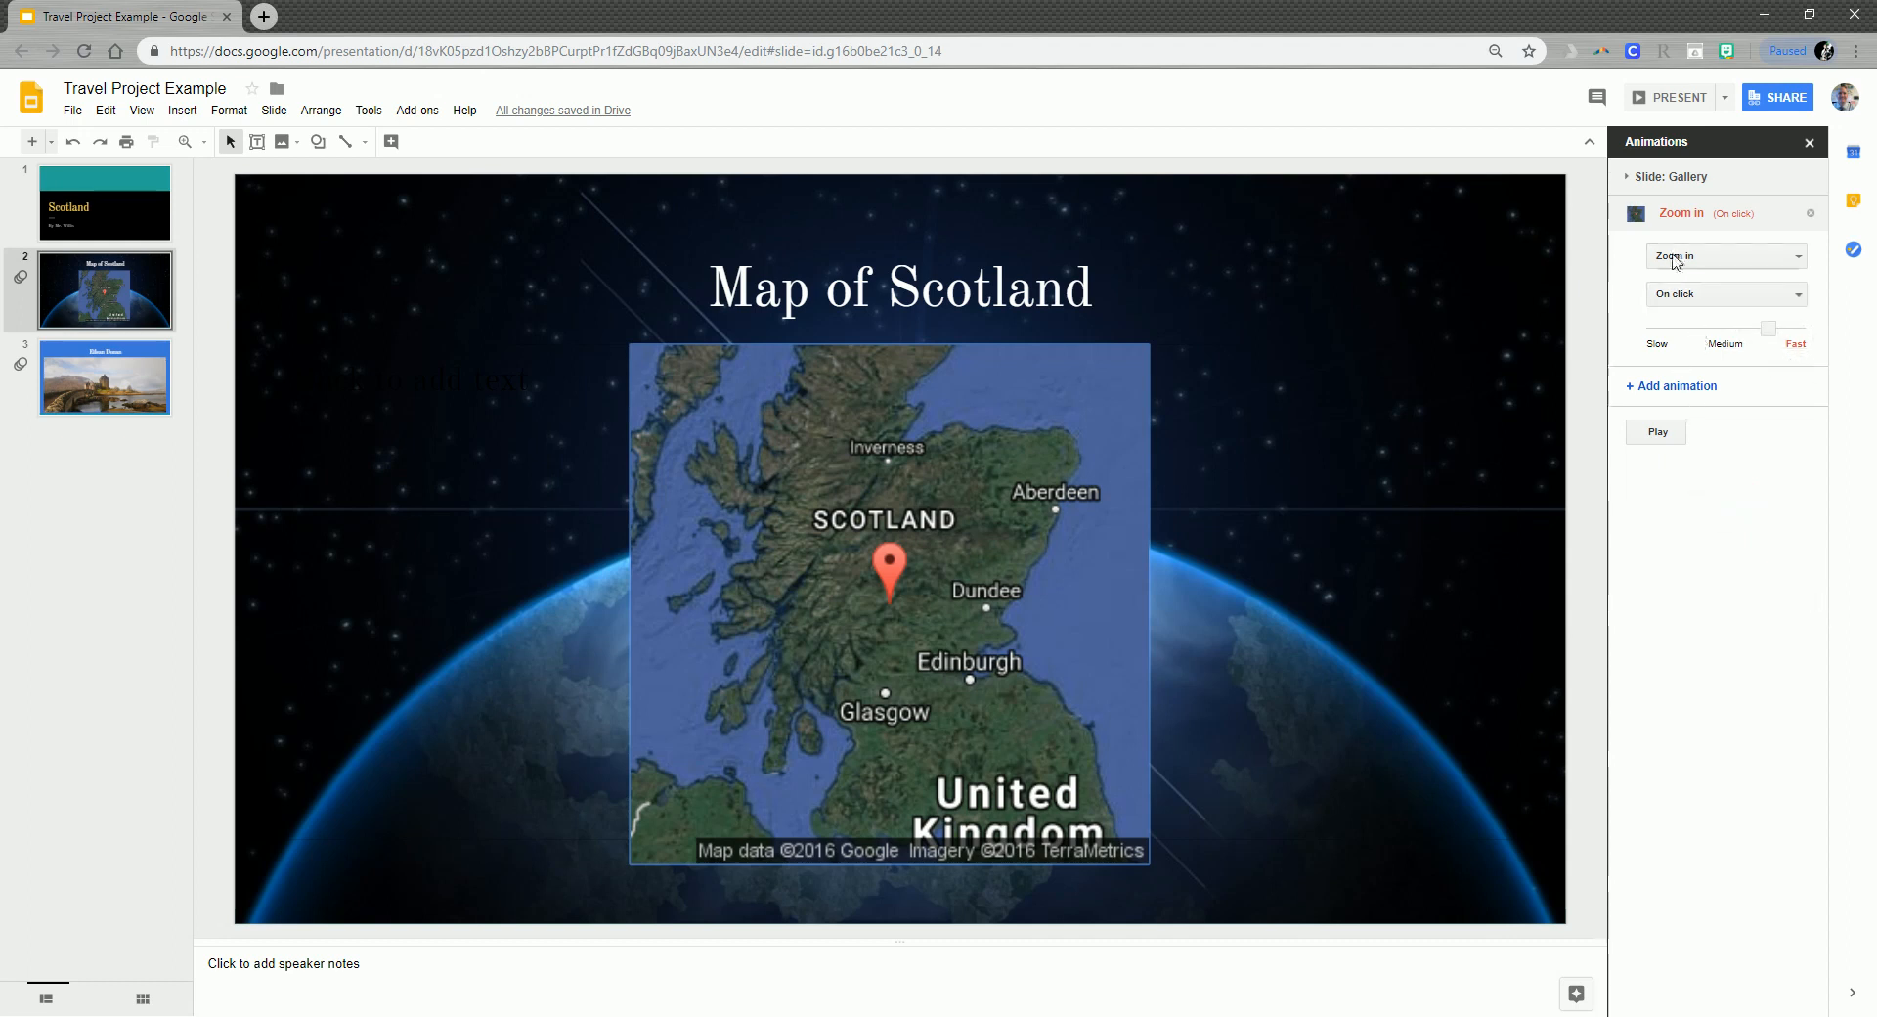
Preview the map image's entrance animation, then stop the playback.
click(1668, 436)
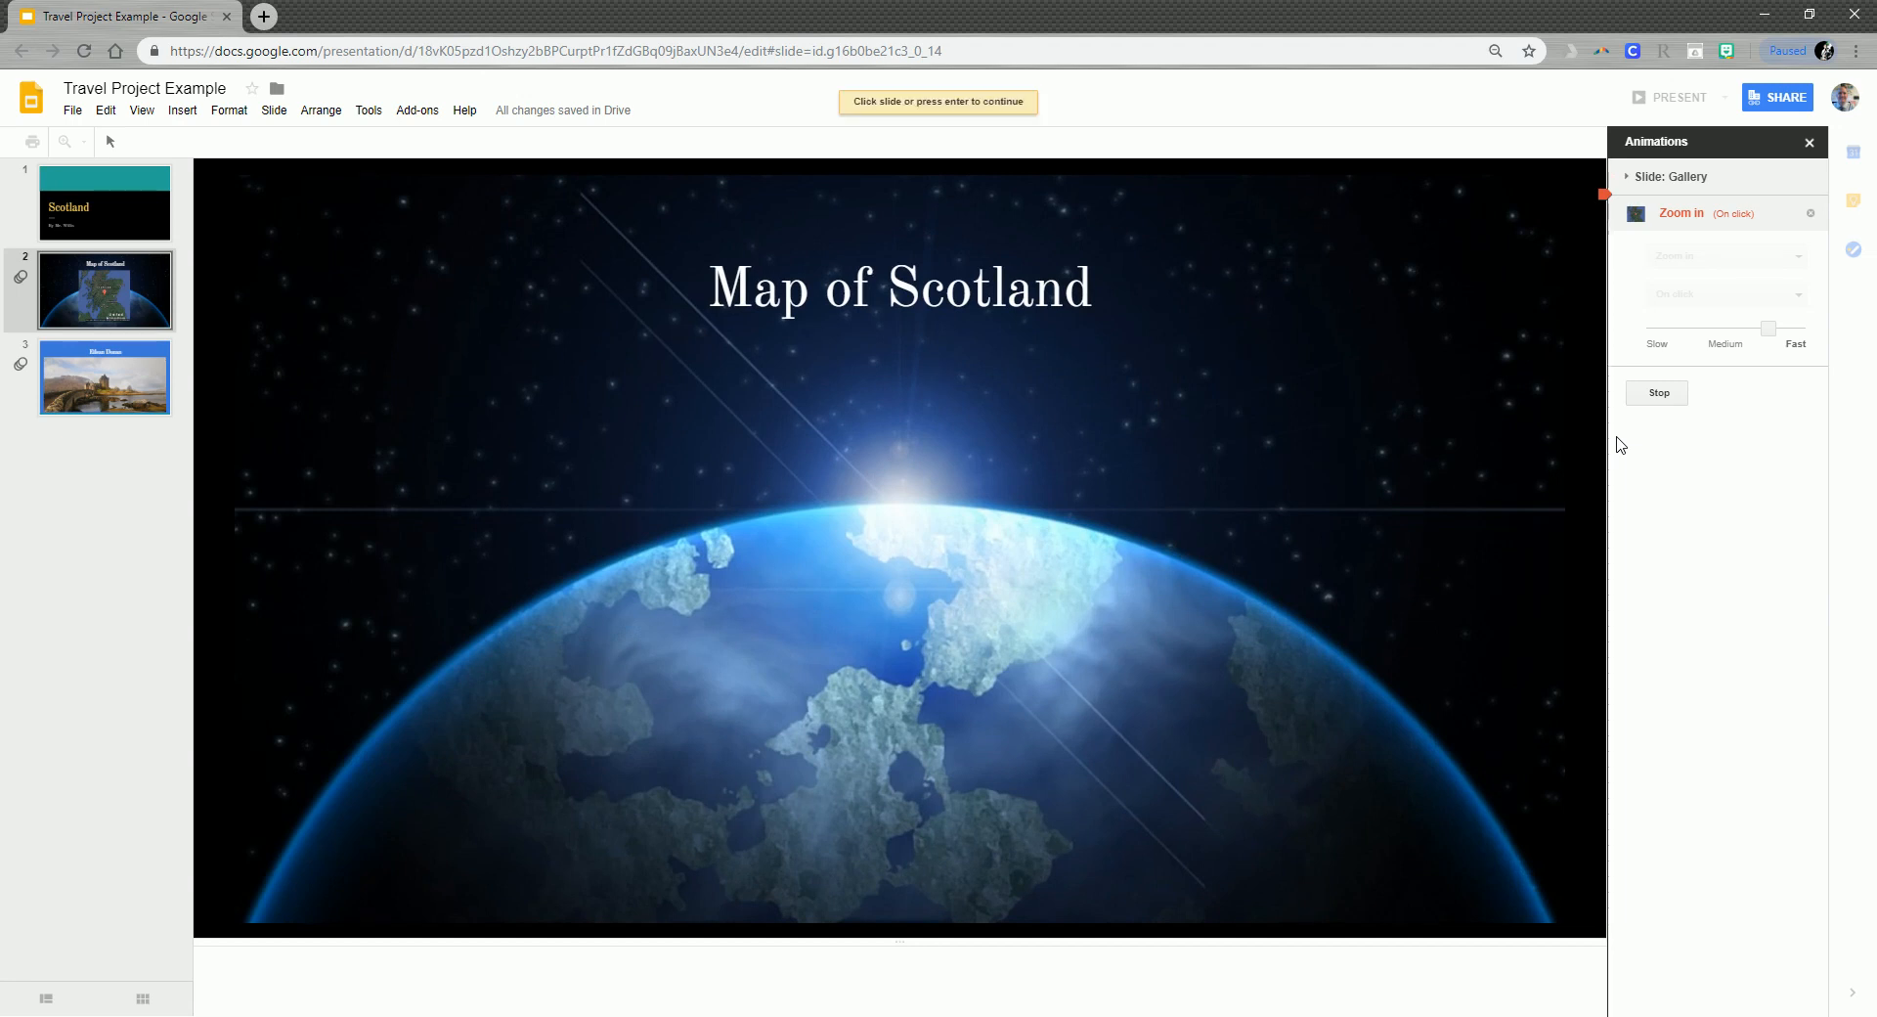
key(Return)
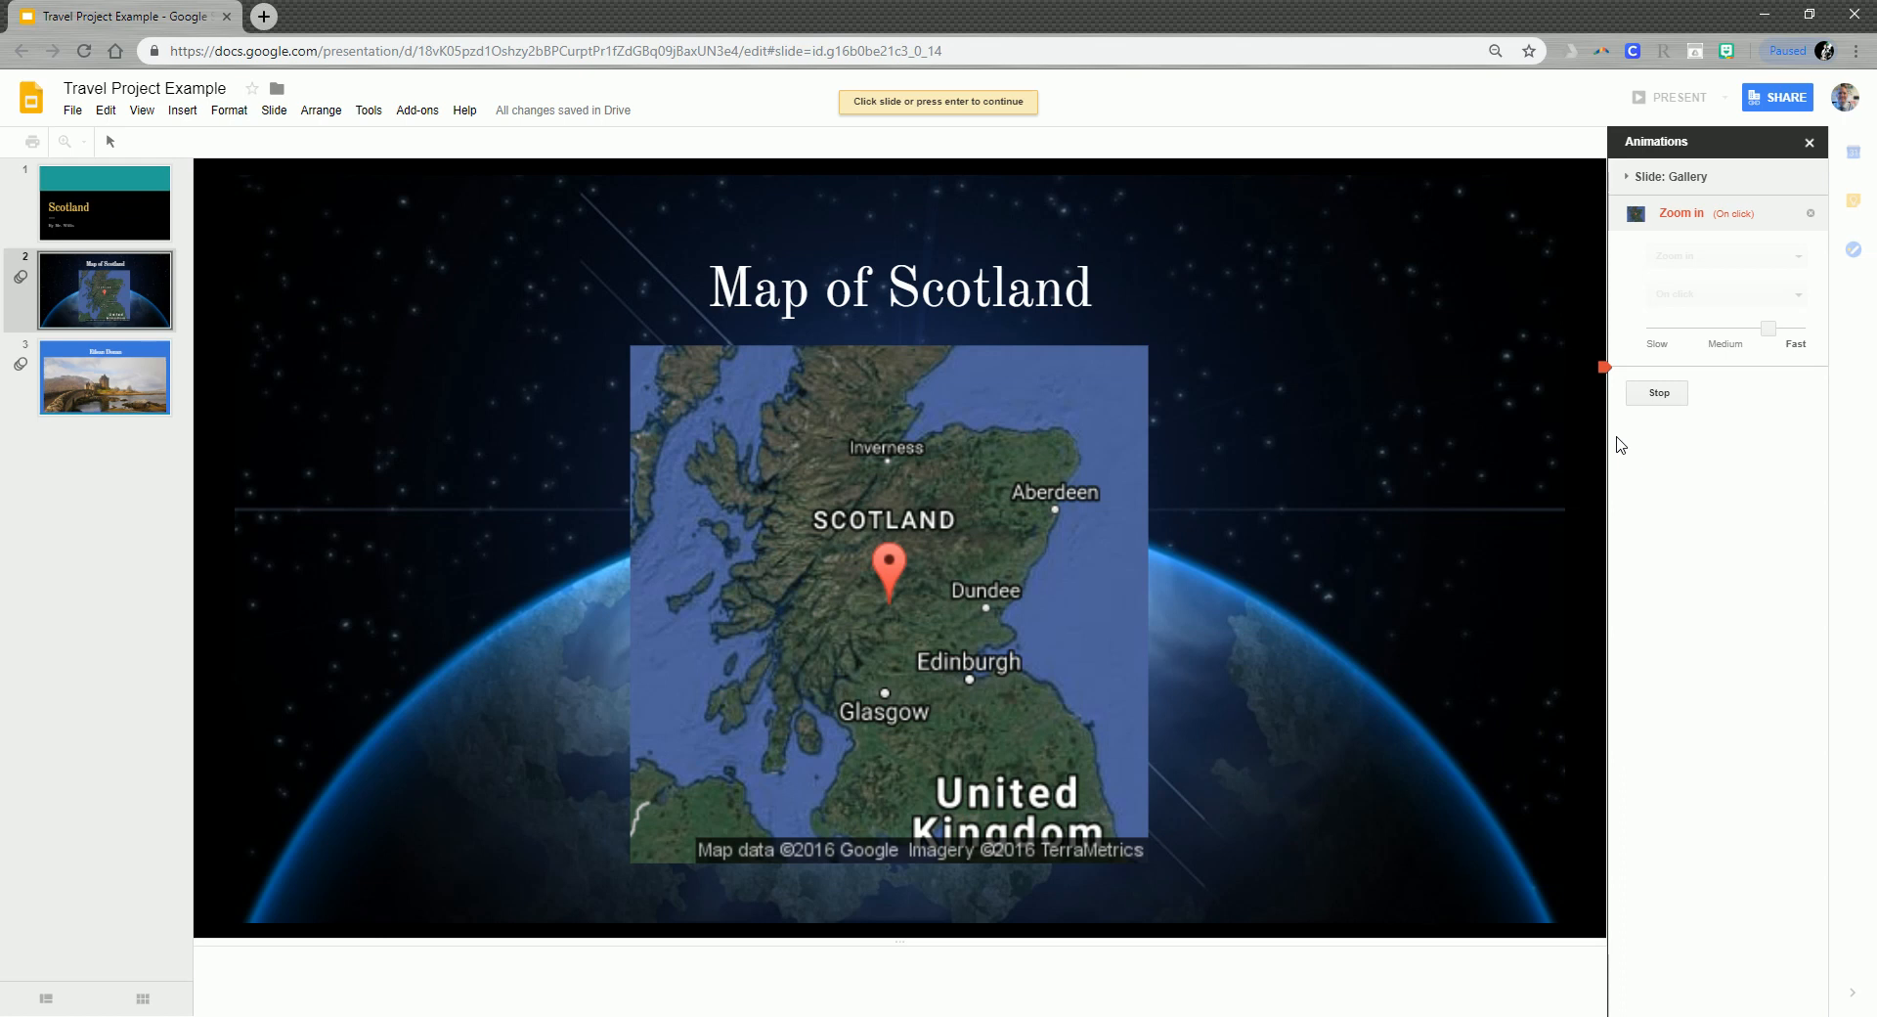
click(1668, 400)
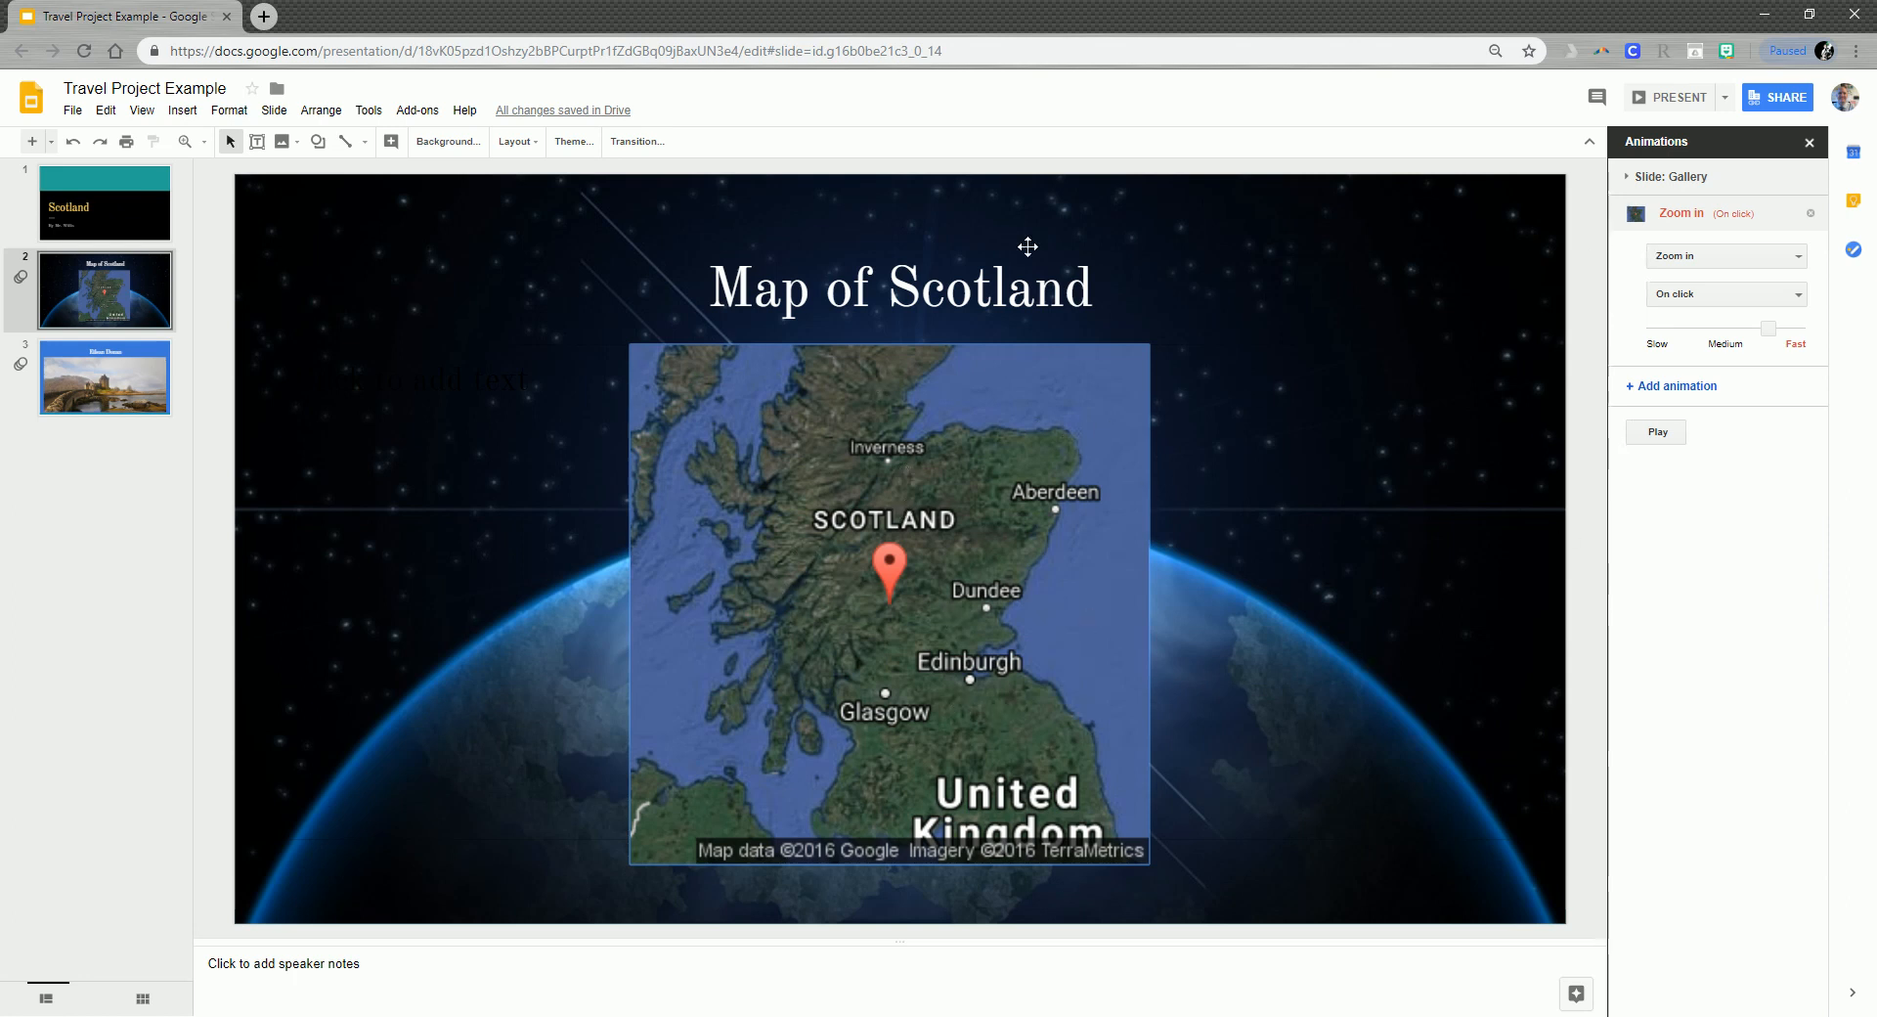
Add a Fly in from top animation starting on click to the Map of Scotland title.
click(1043, 301)
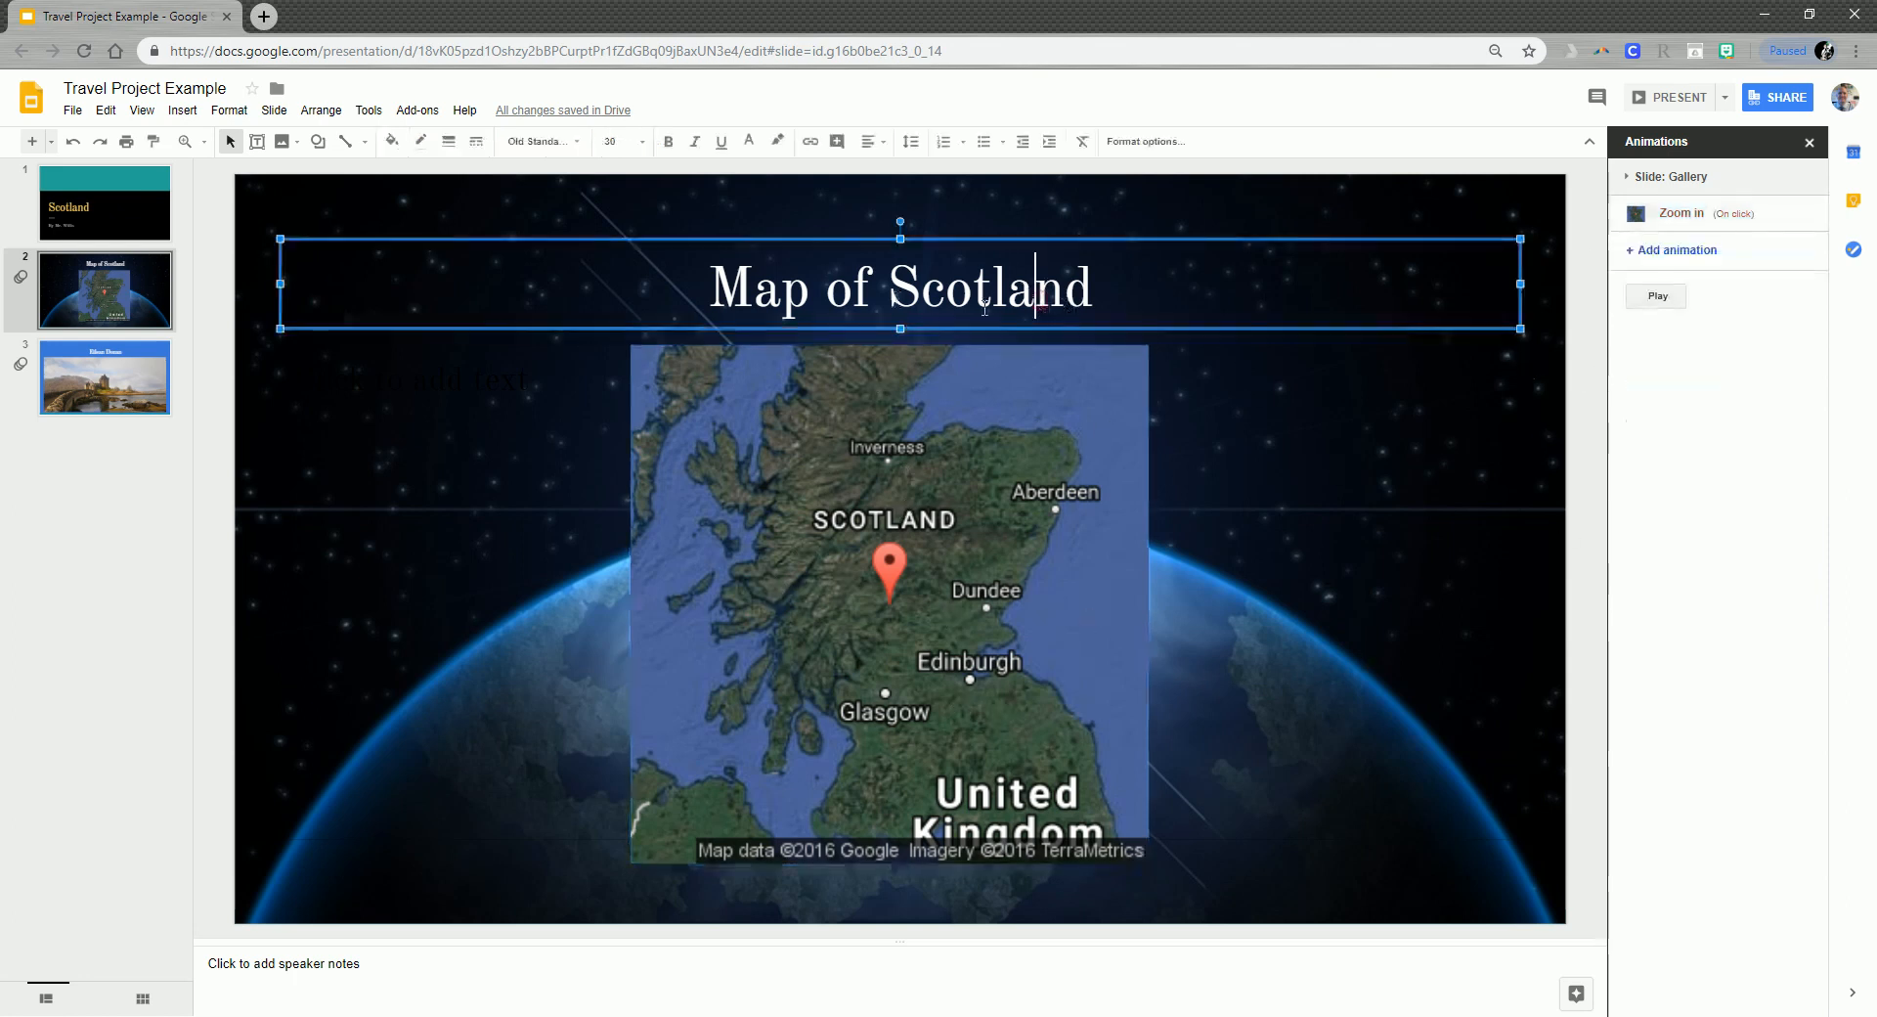
click(1655, 252)
click(1733, 296)
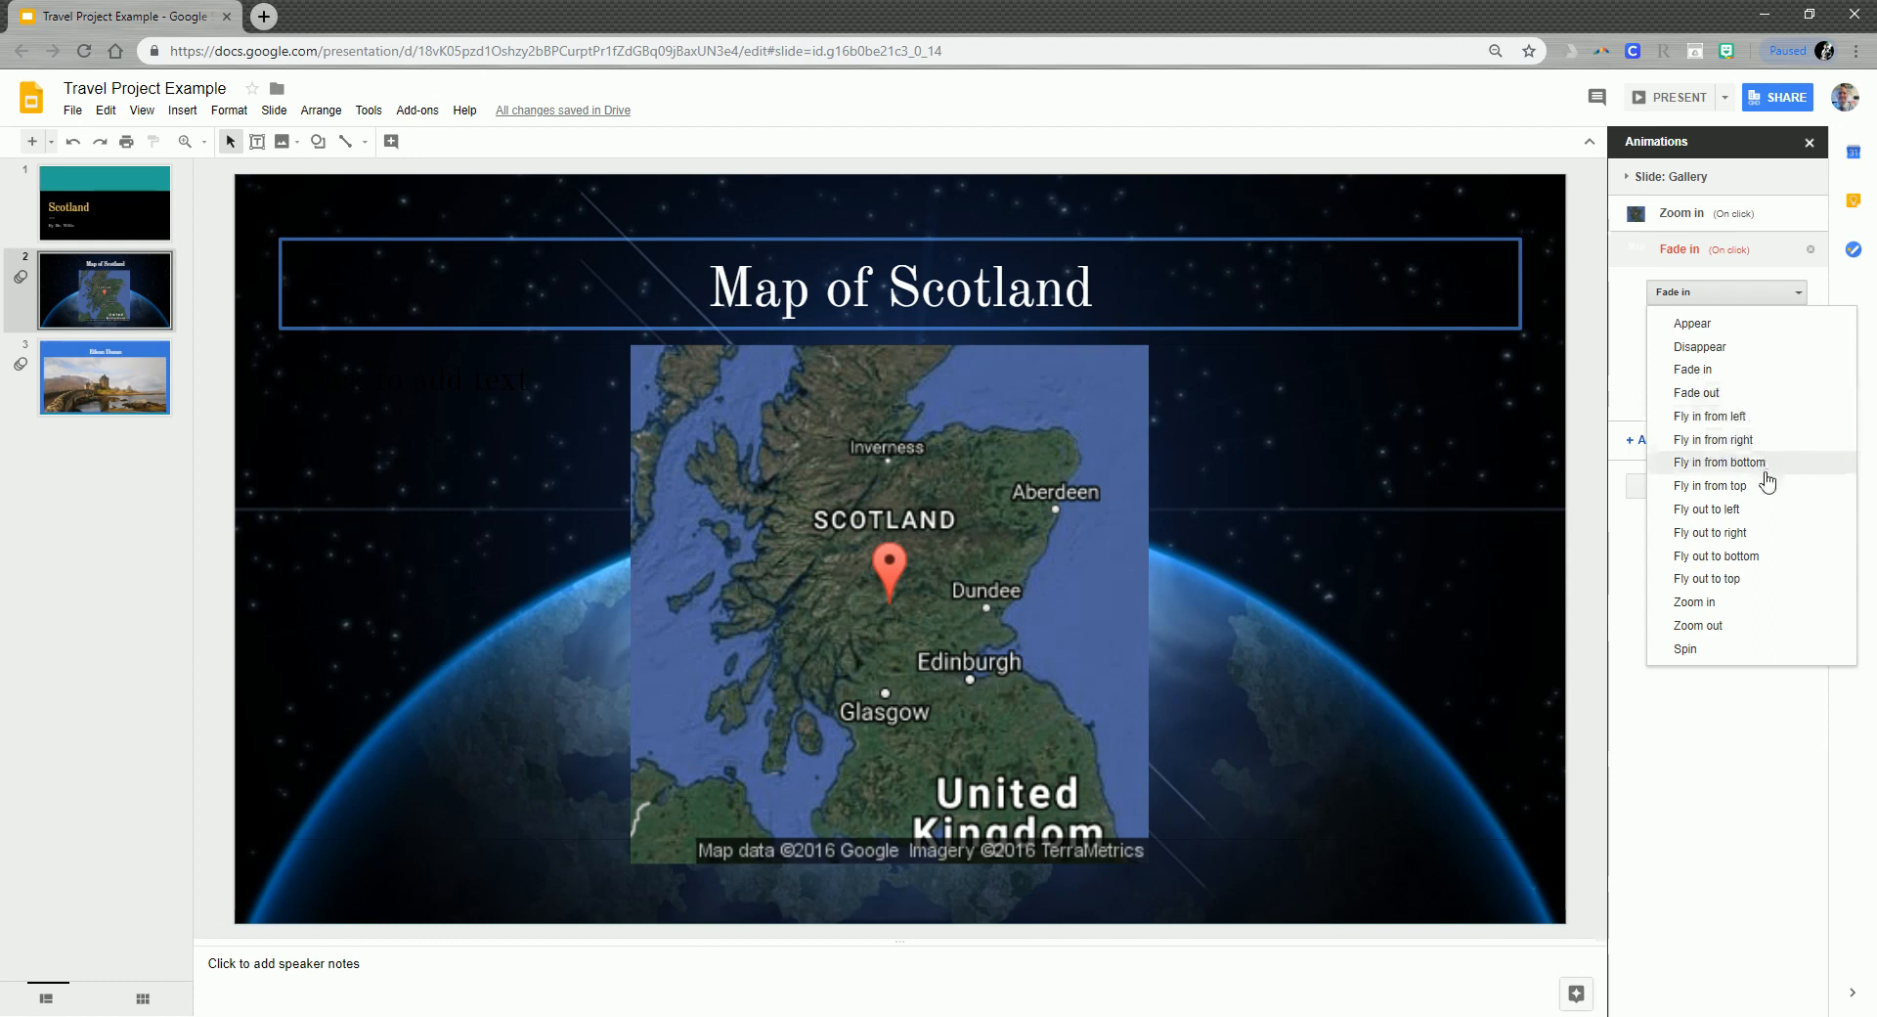
click(1731, 485)
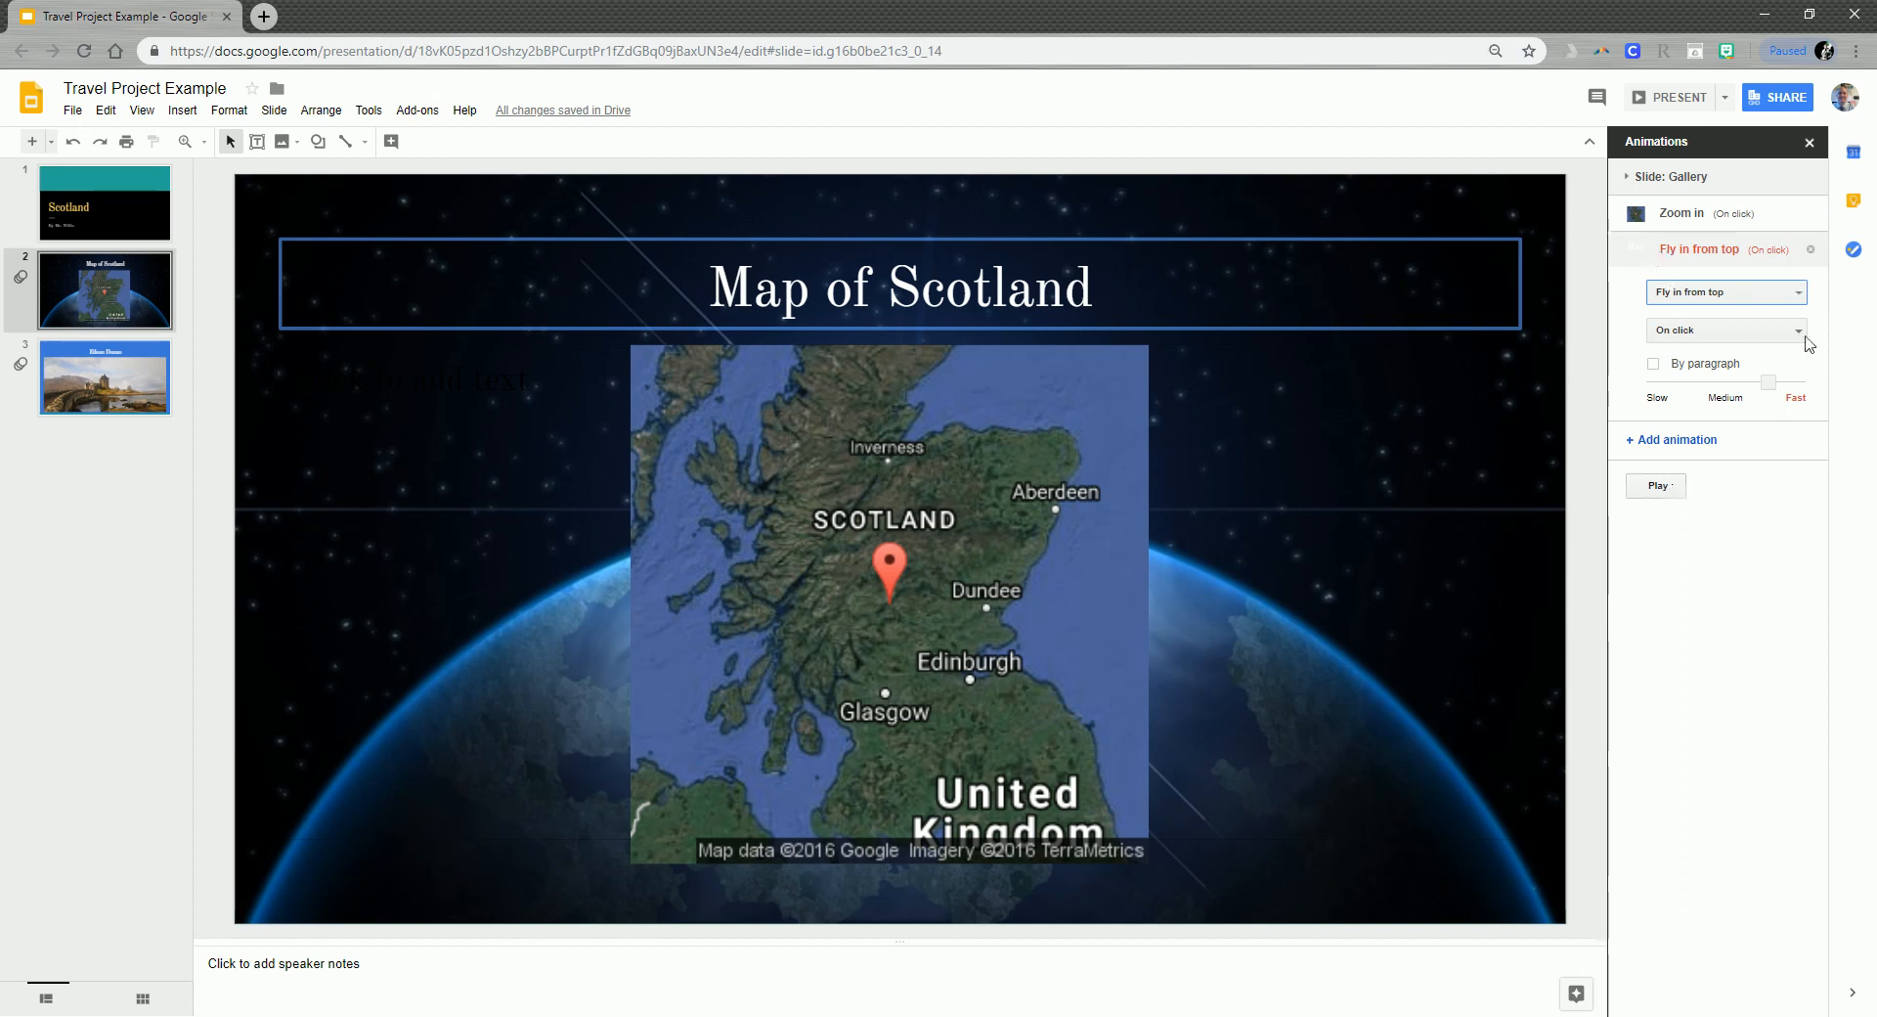
click(1742, 492)
click(1687, 254)
drag(1686, 256, 1681, 241)
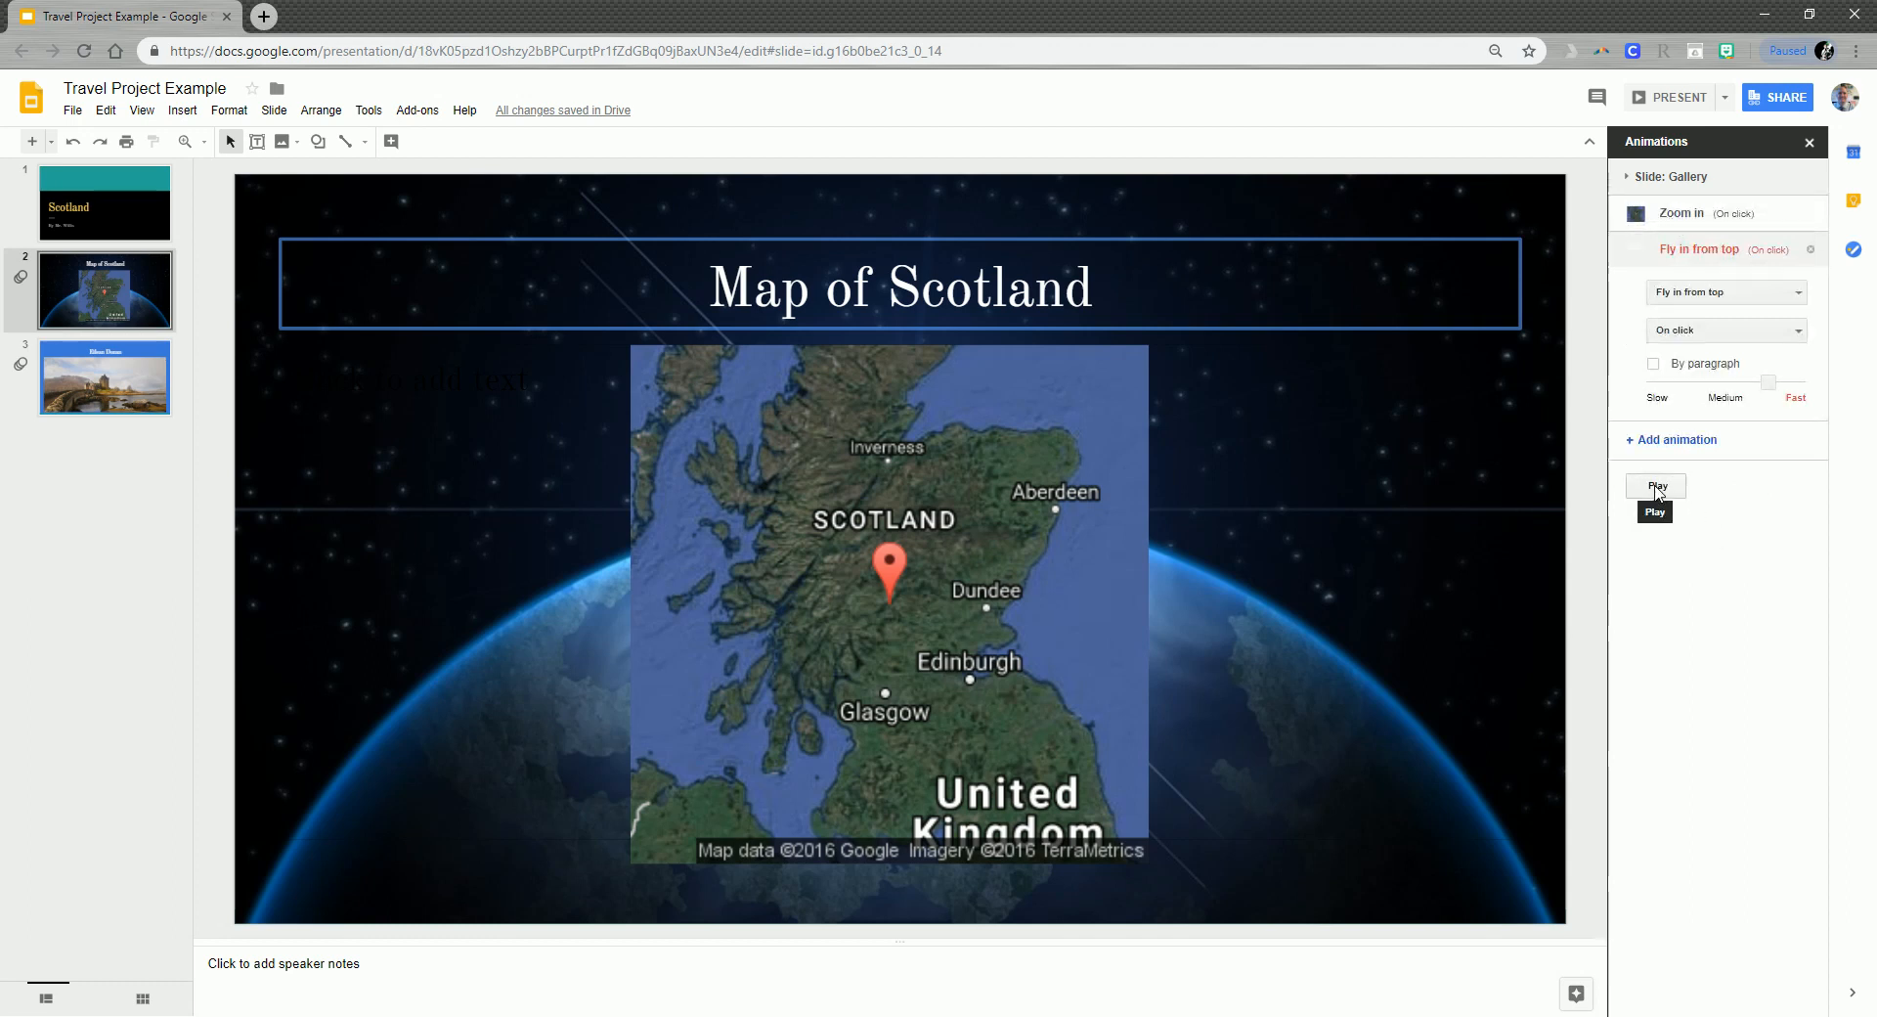
Play the map slide's full animation sequence with both image and title, then stop it.
click(1730, 589)
click(1660, 489)
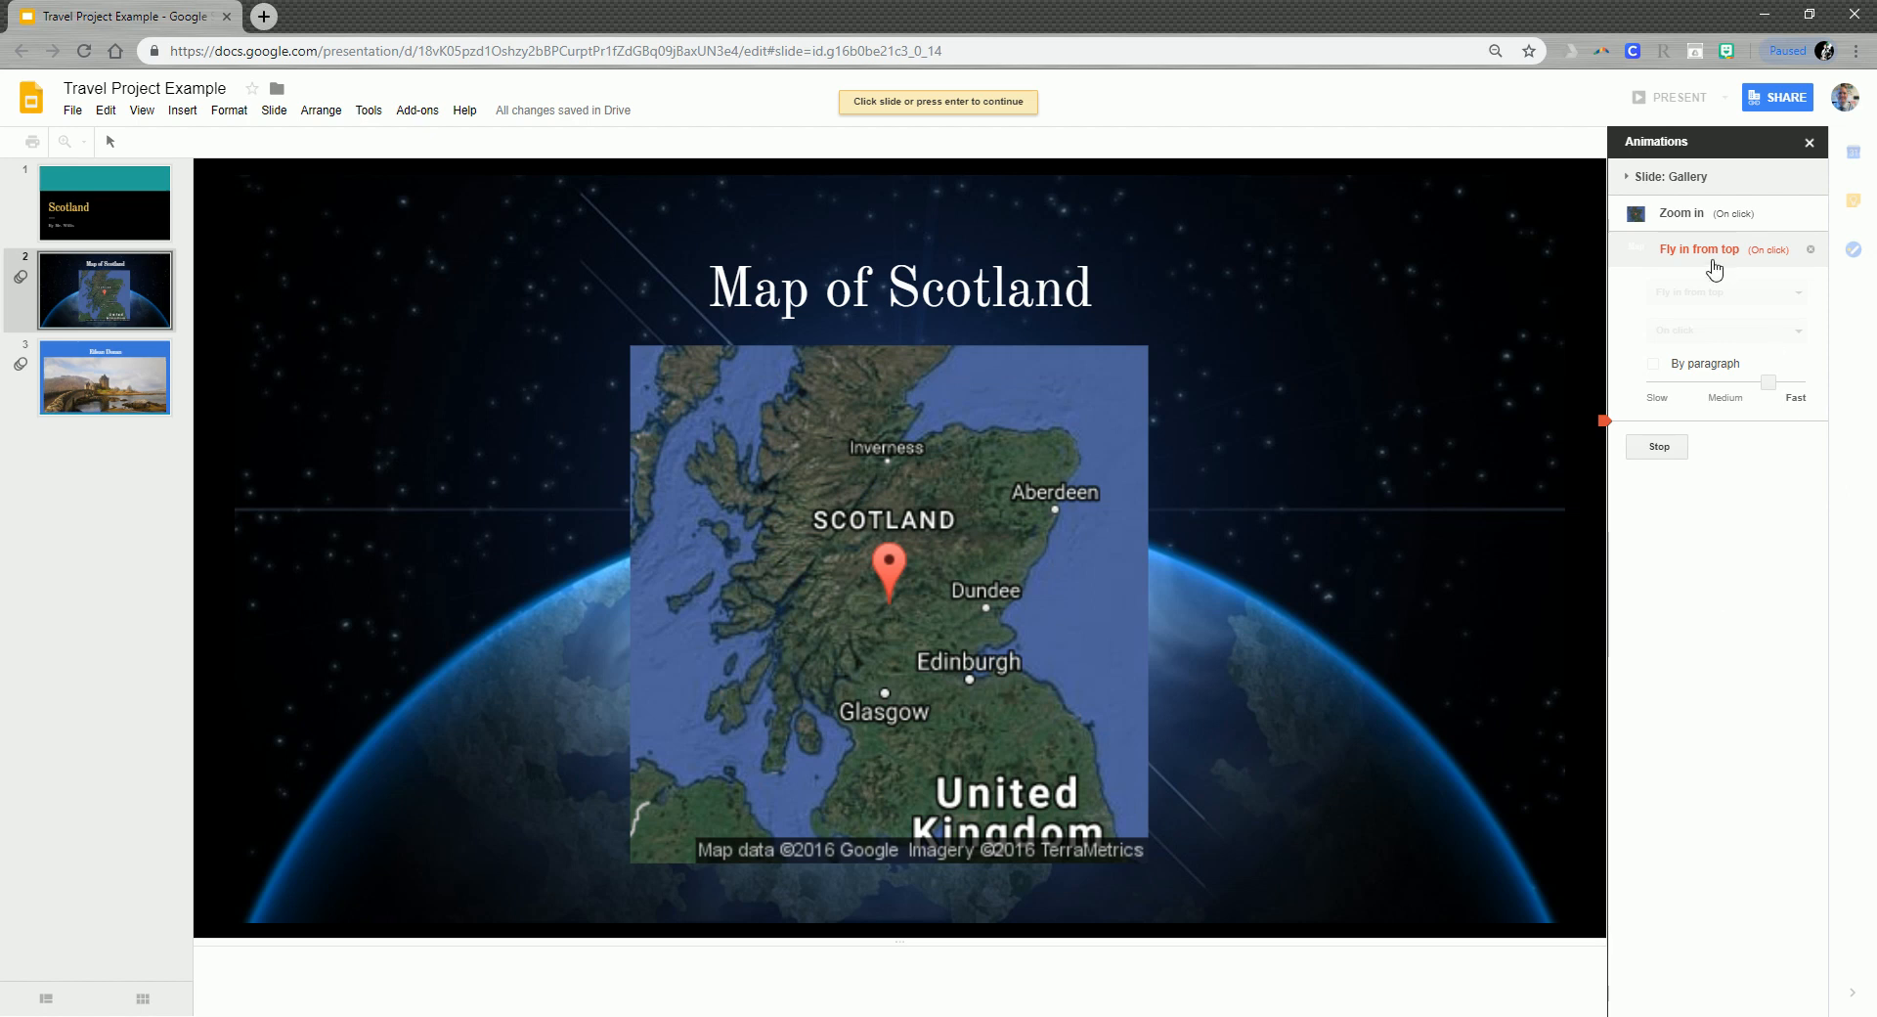
click(1659, 446)
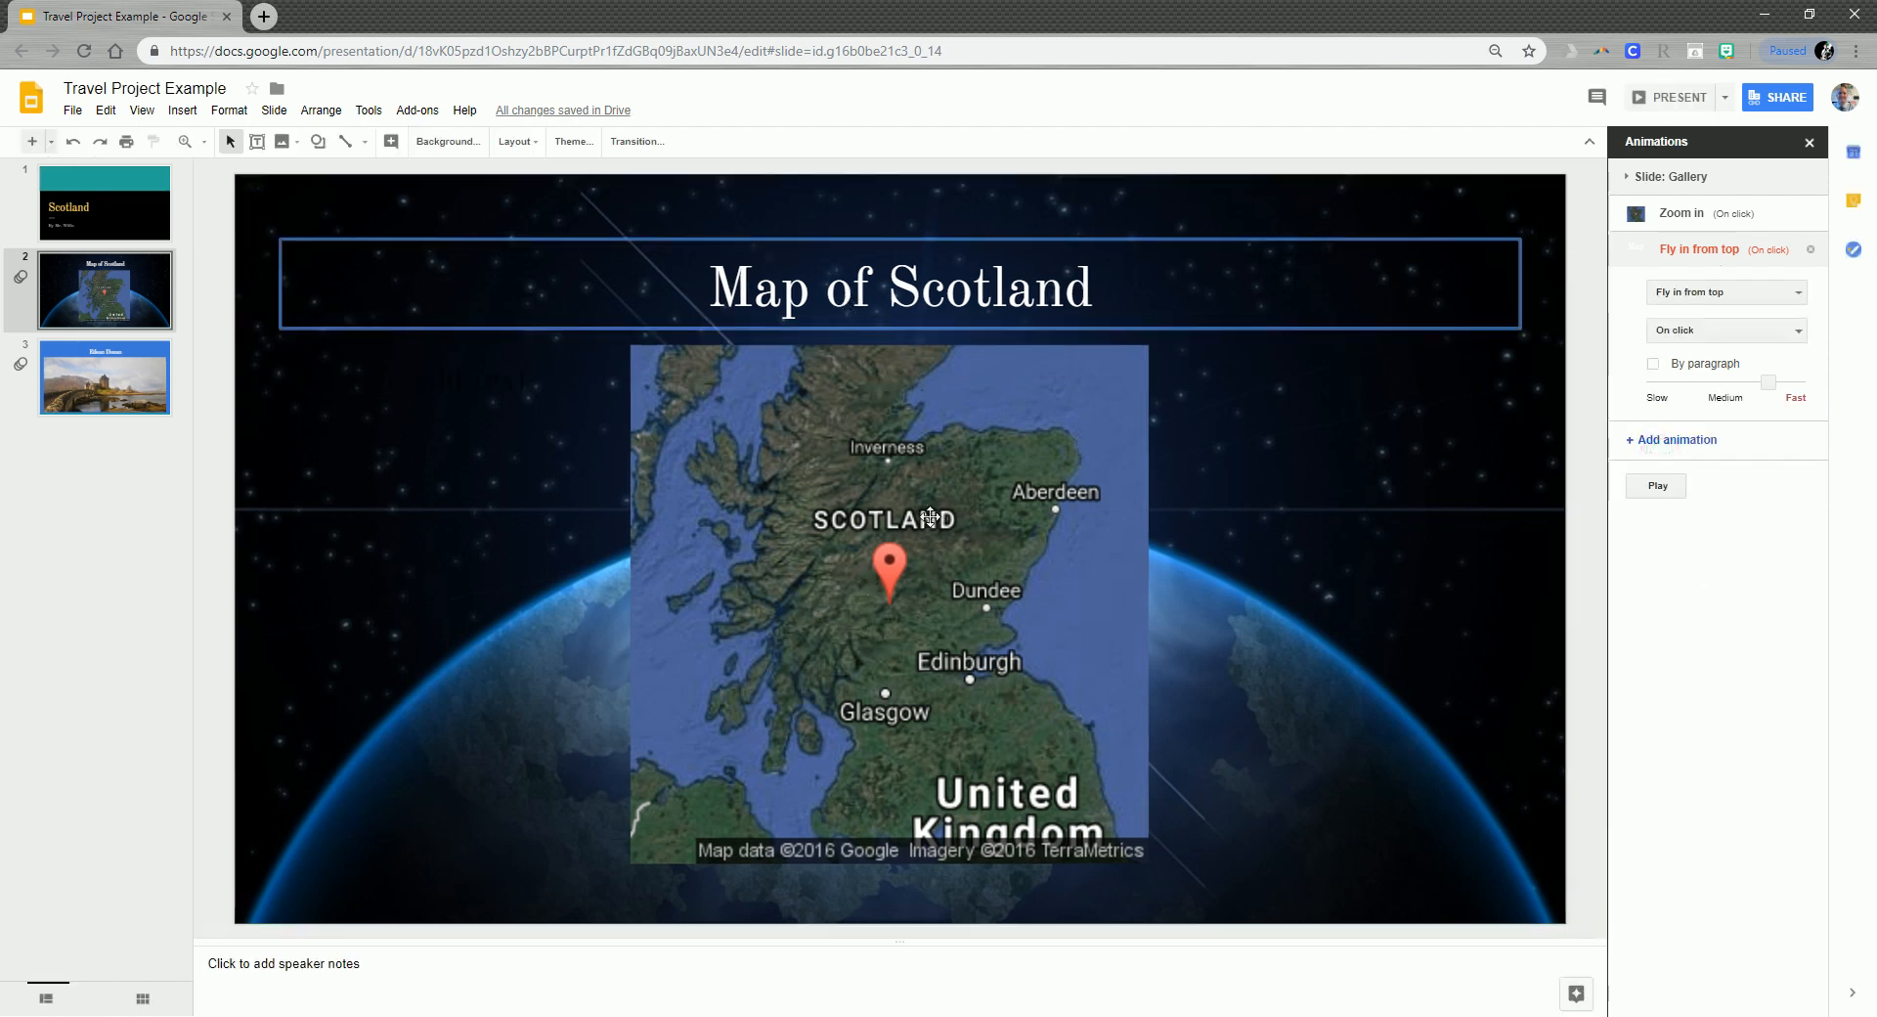
Present the slideshow from the title slide, advance through all animations to the Eilean Donan slide, and exit.
click(100, 204)
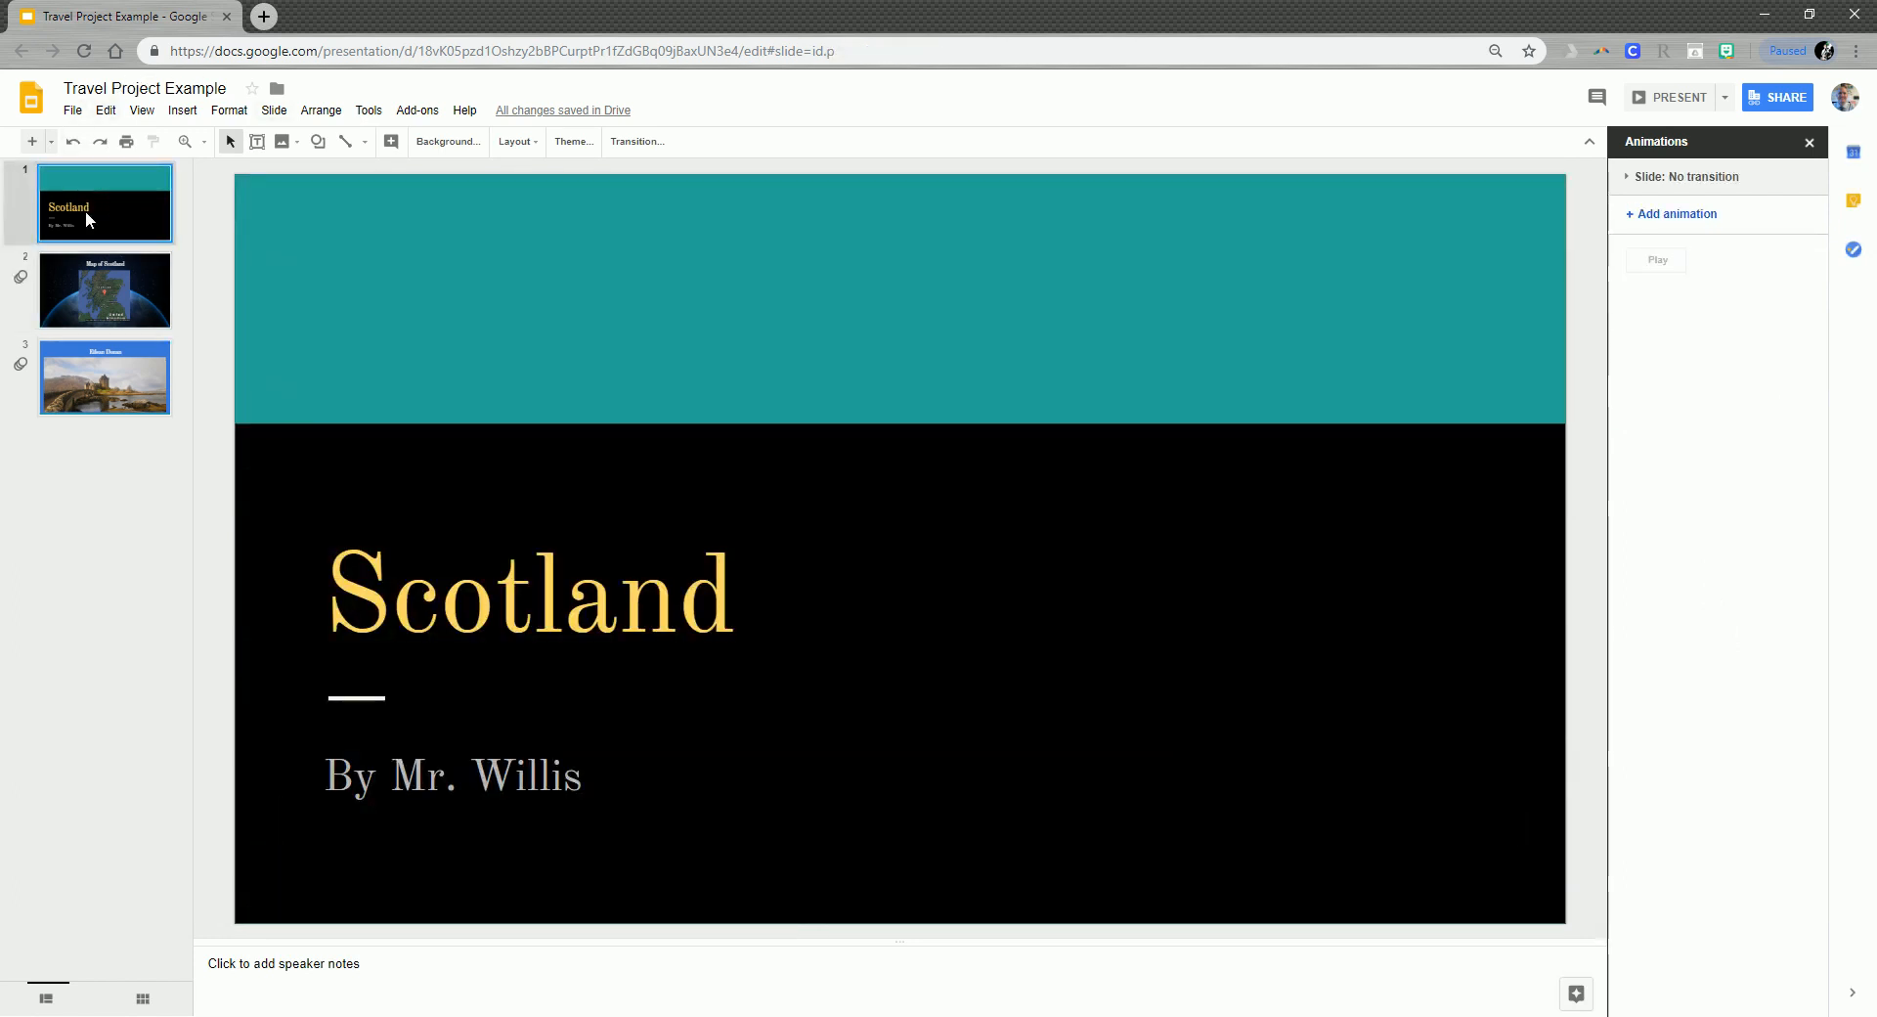
click(1650, 97)
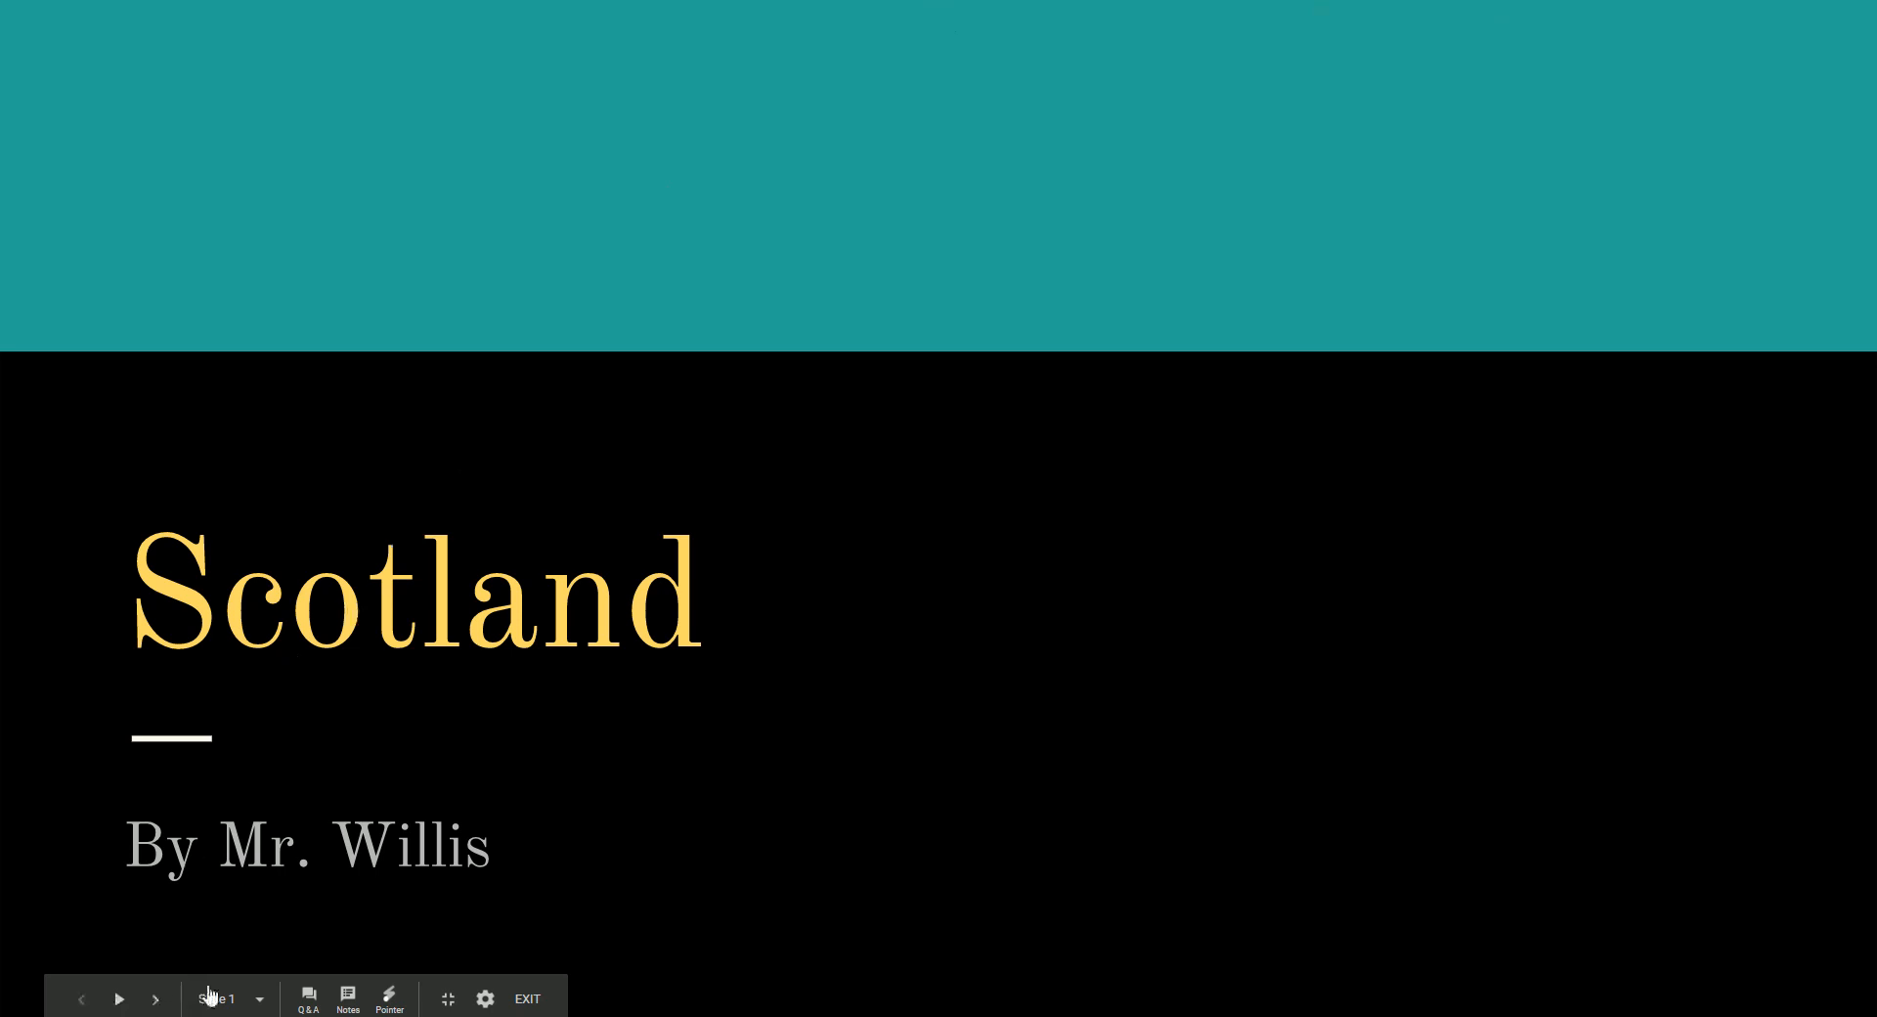
click(832, 854)
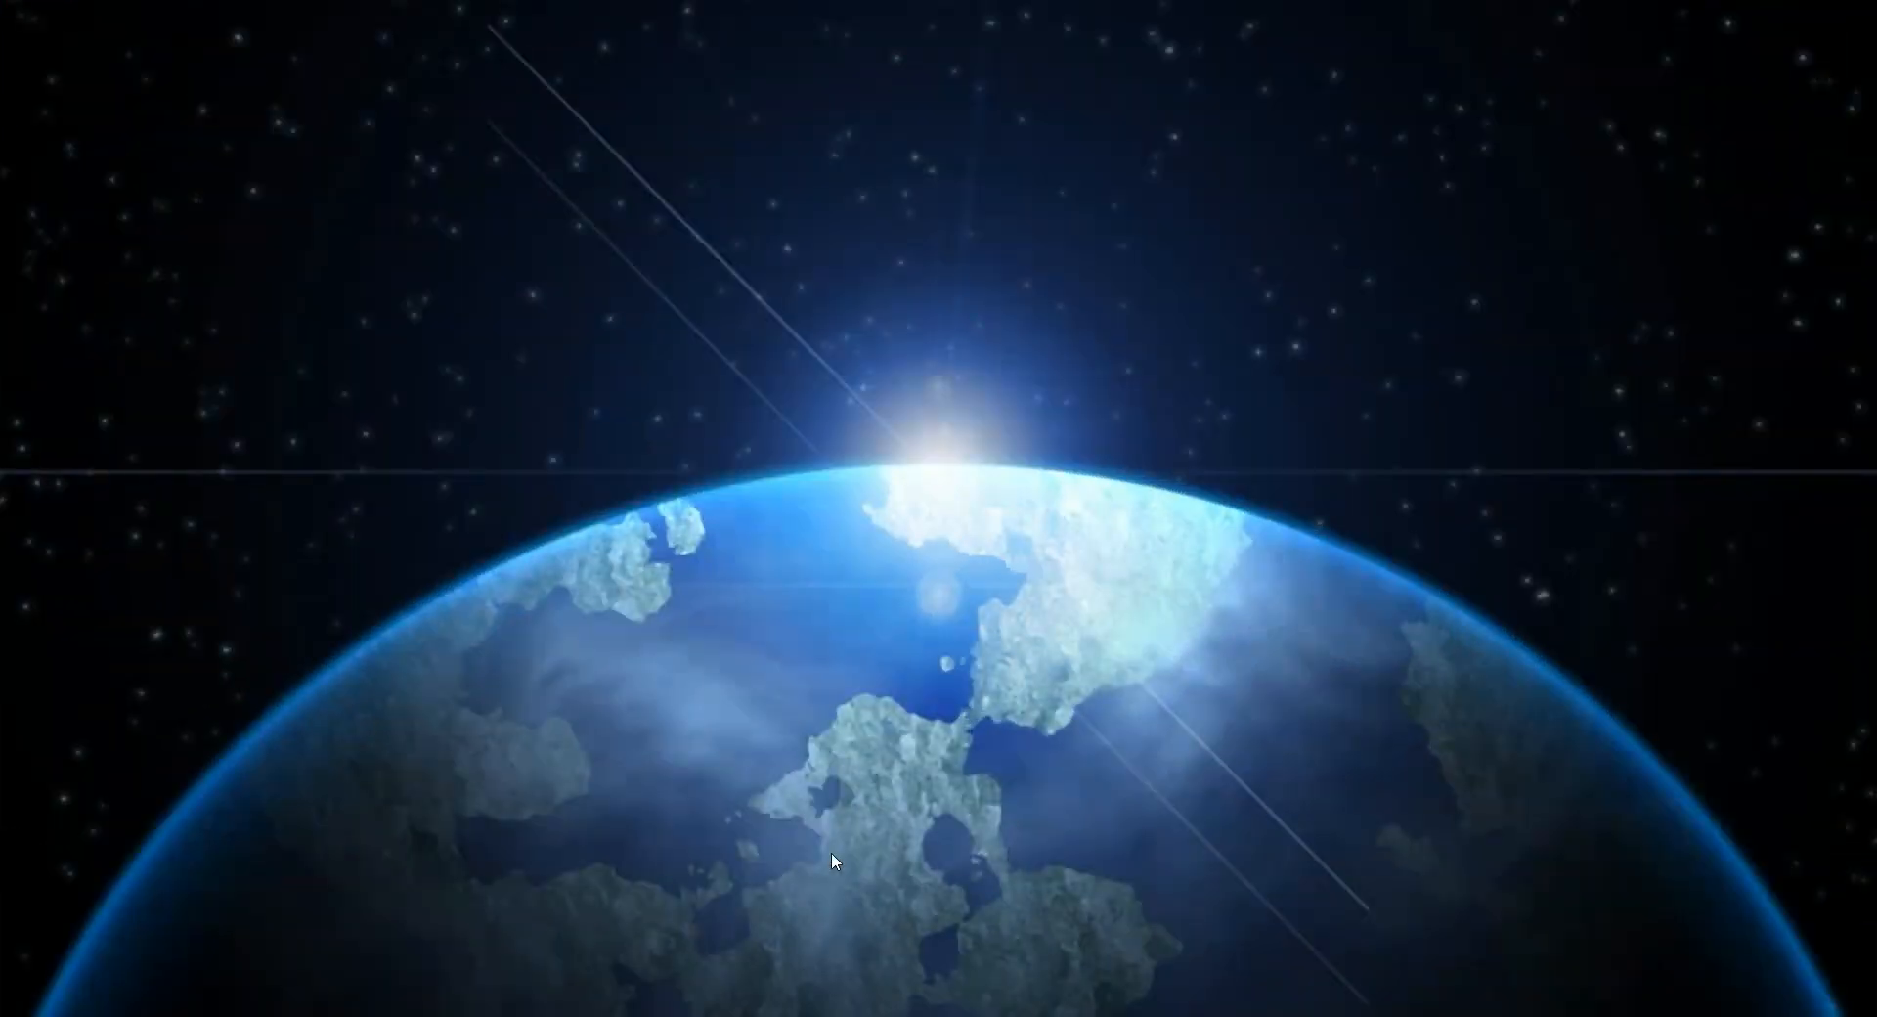
click(831, 852)
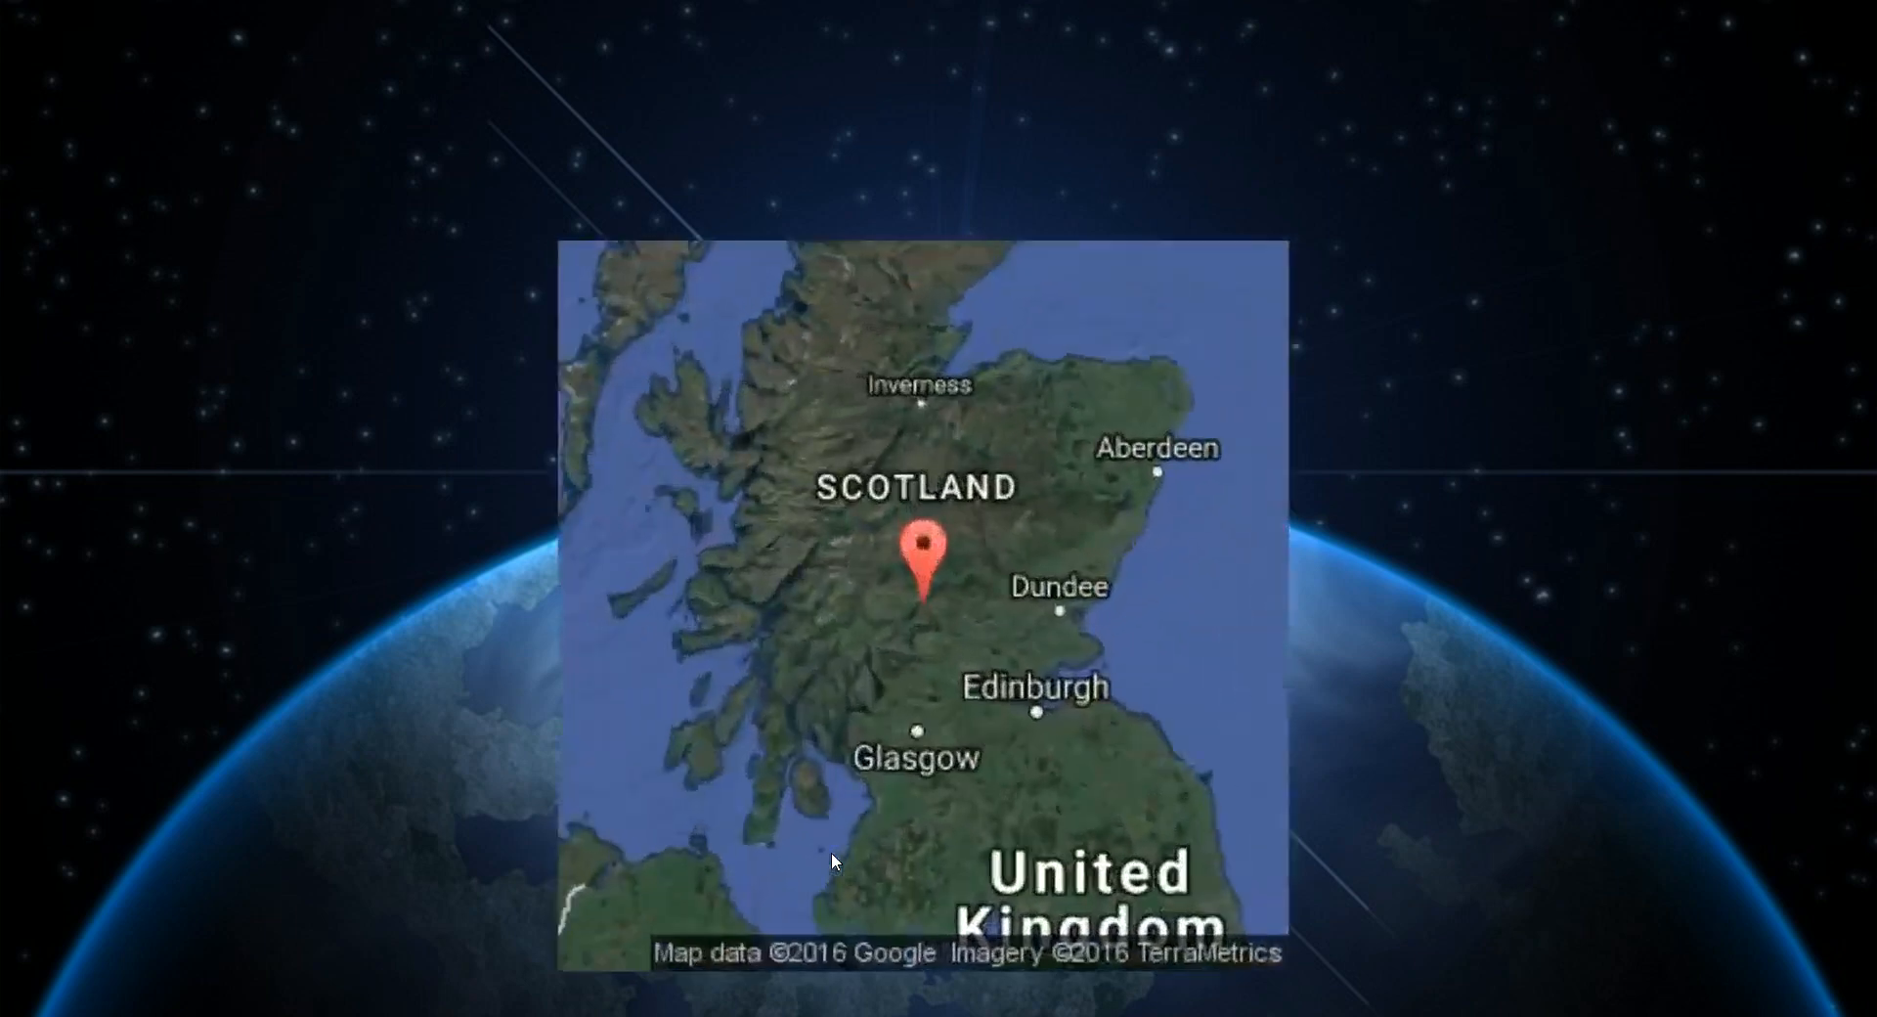
click(831, 853)
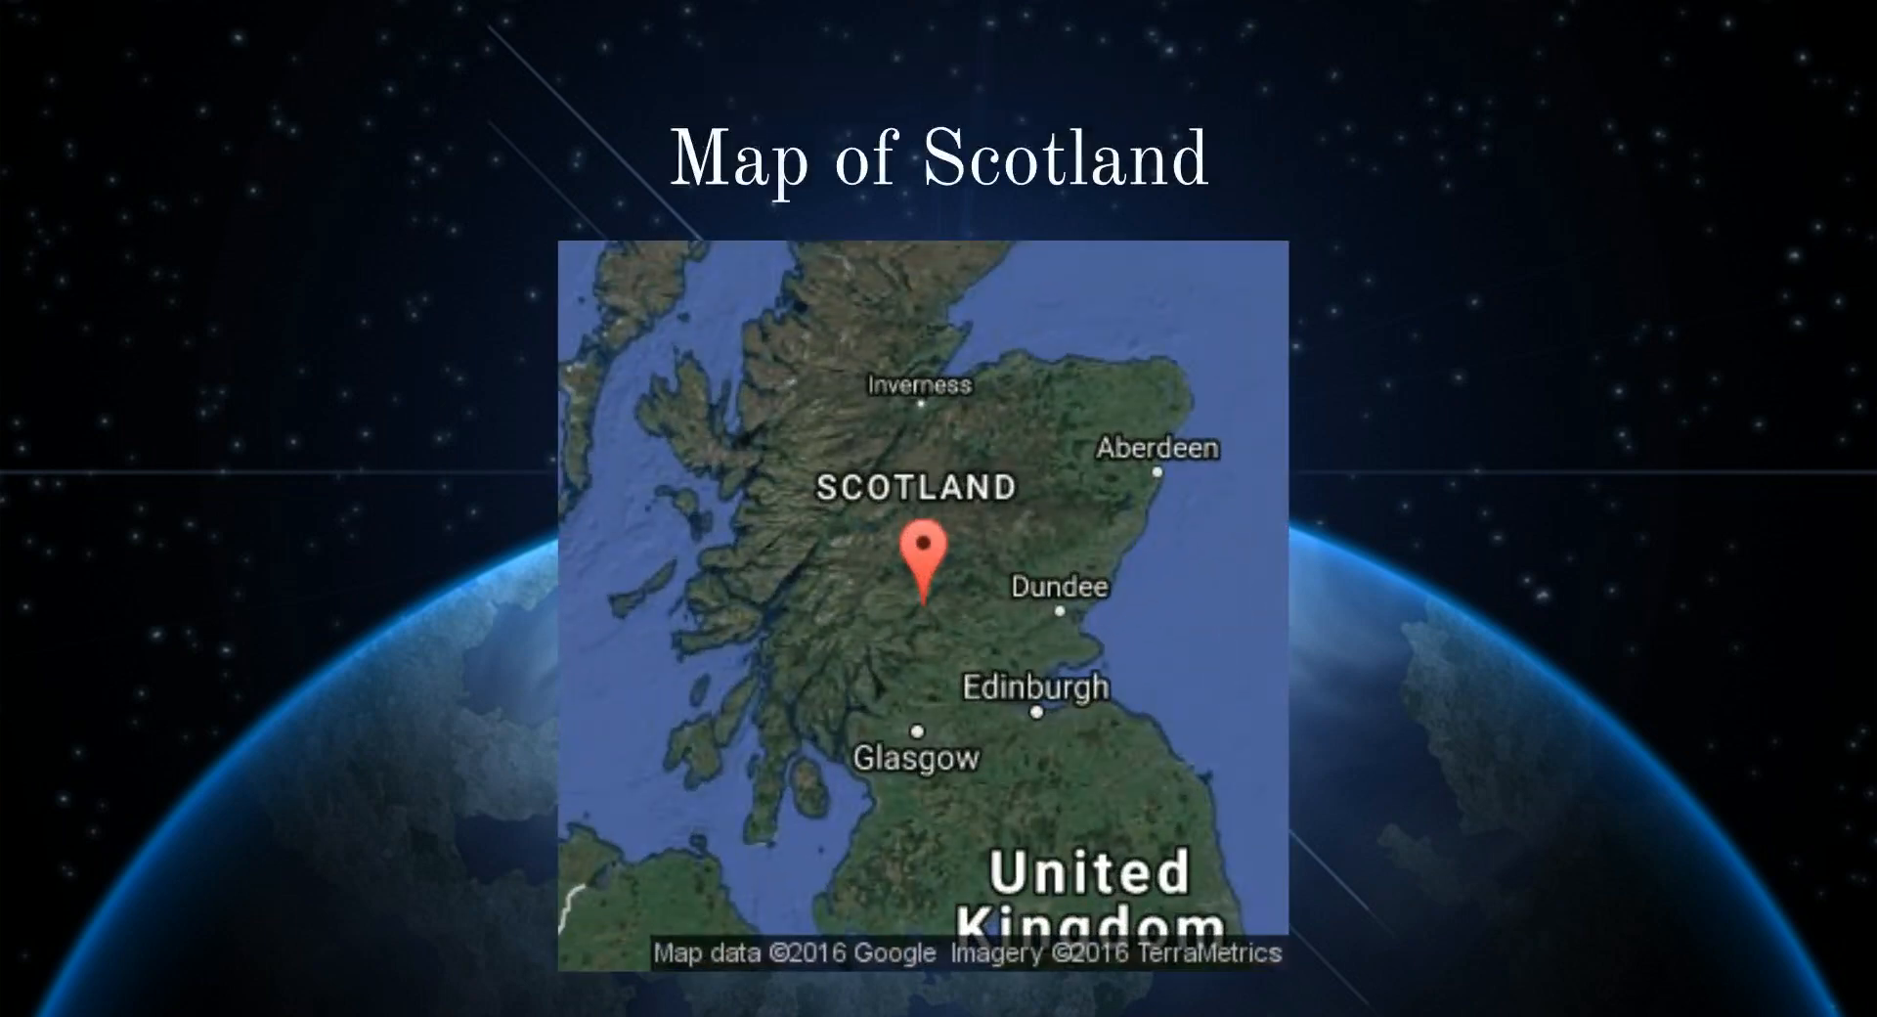
click(831, 852)
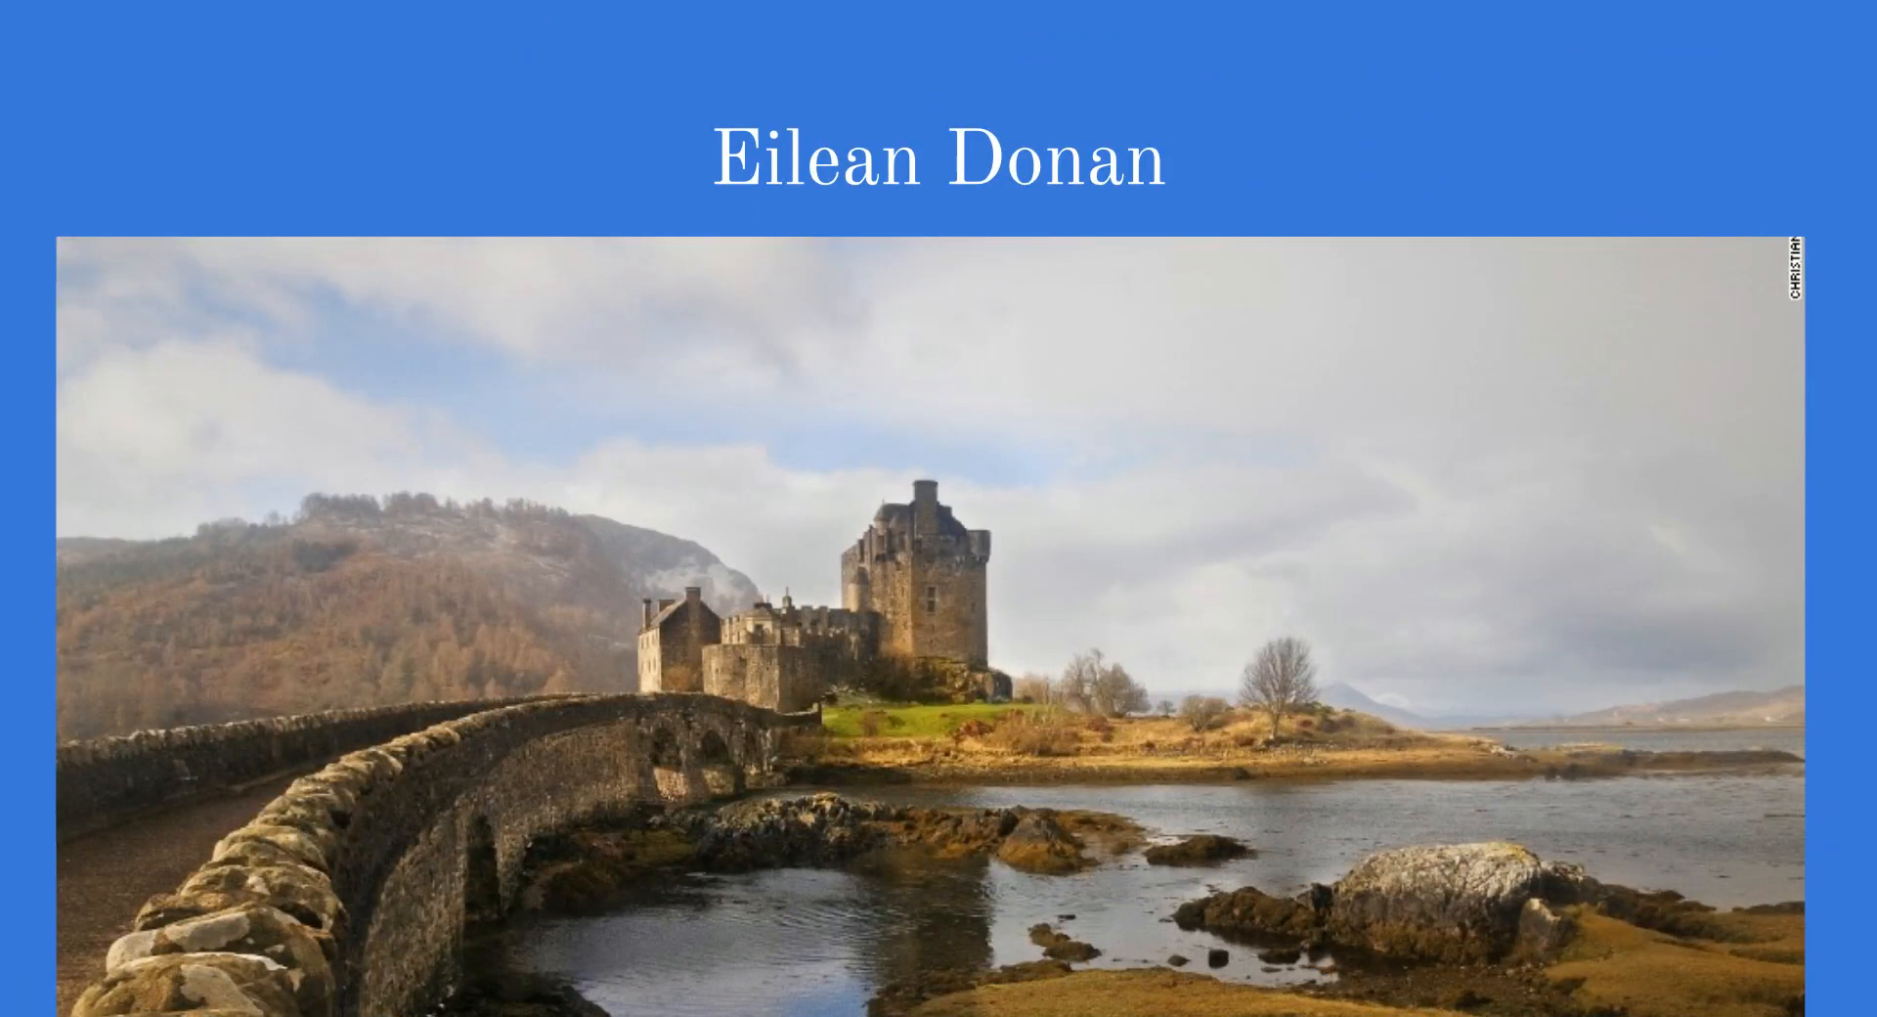
key(Escape)
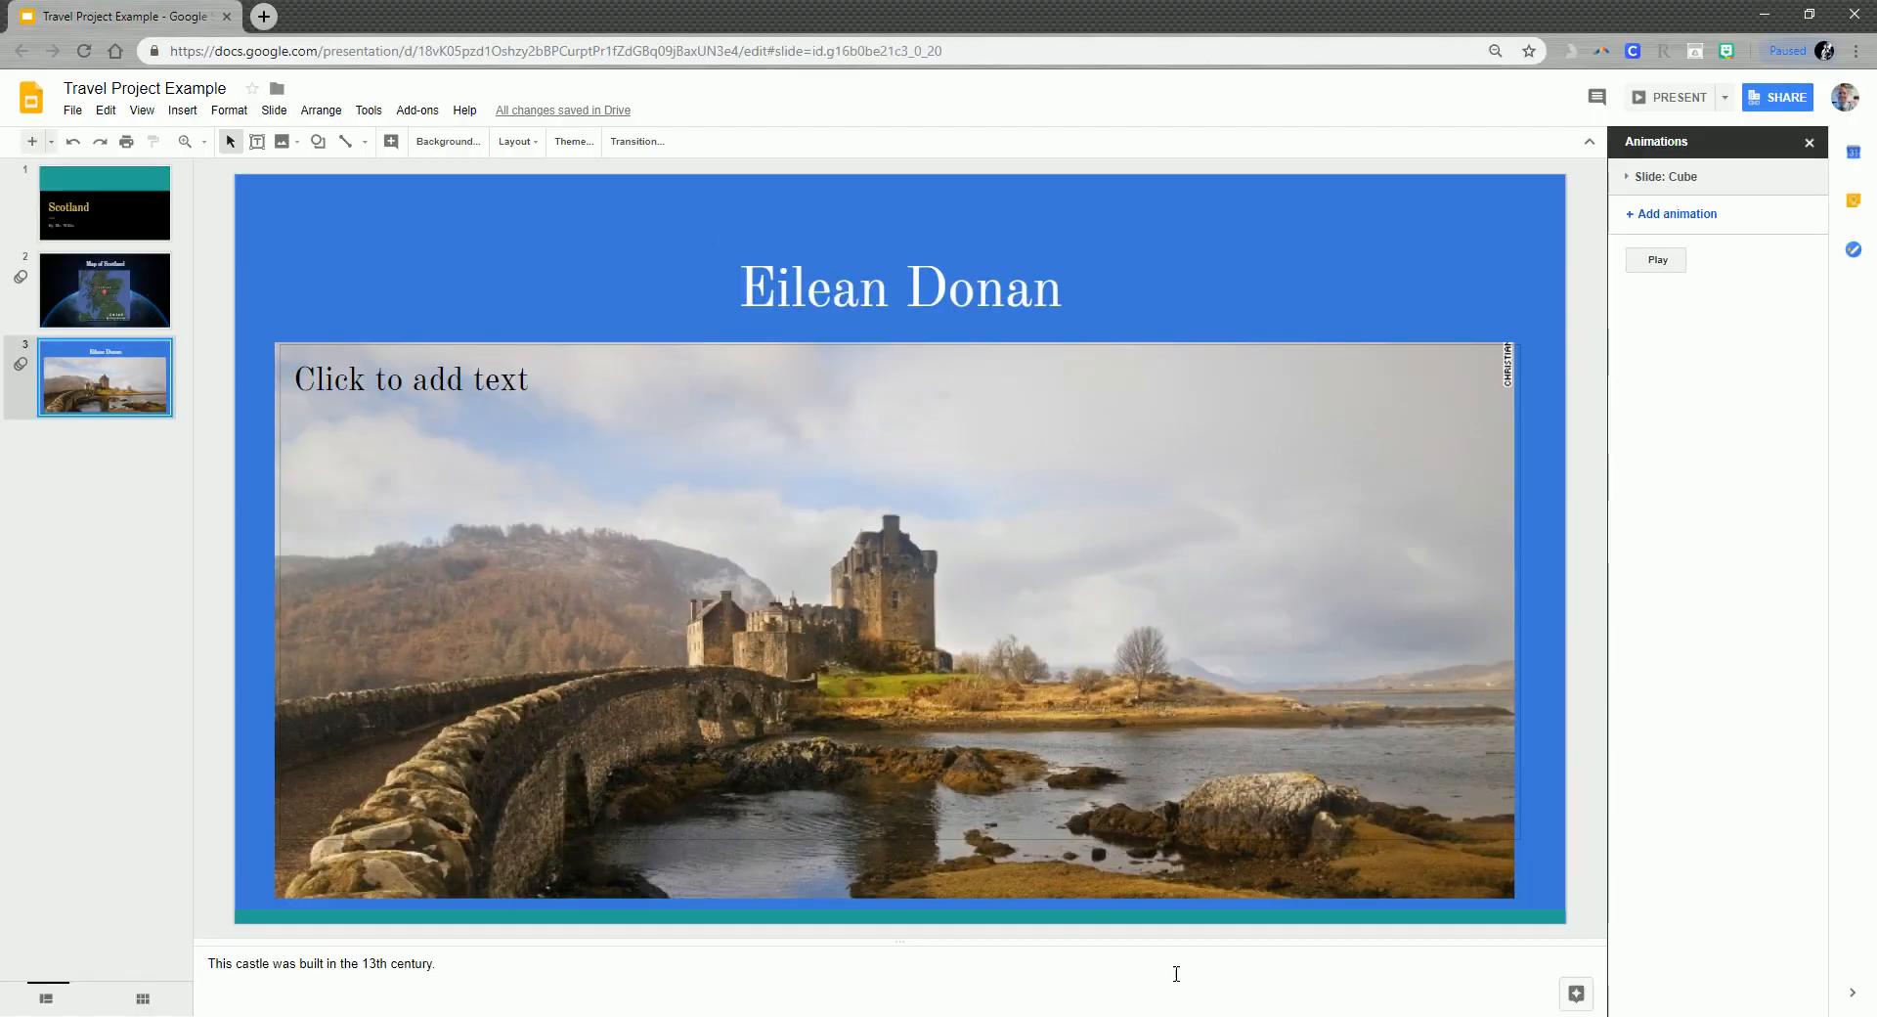
click(1680, 1015)
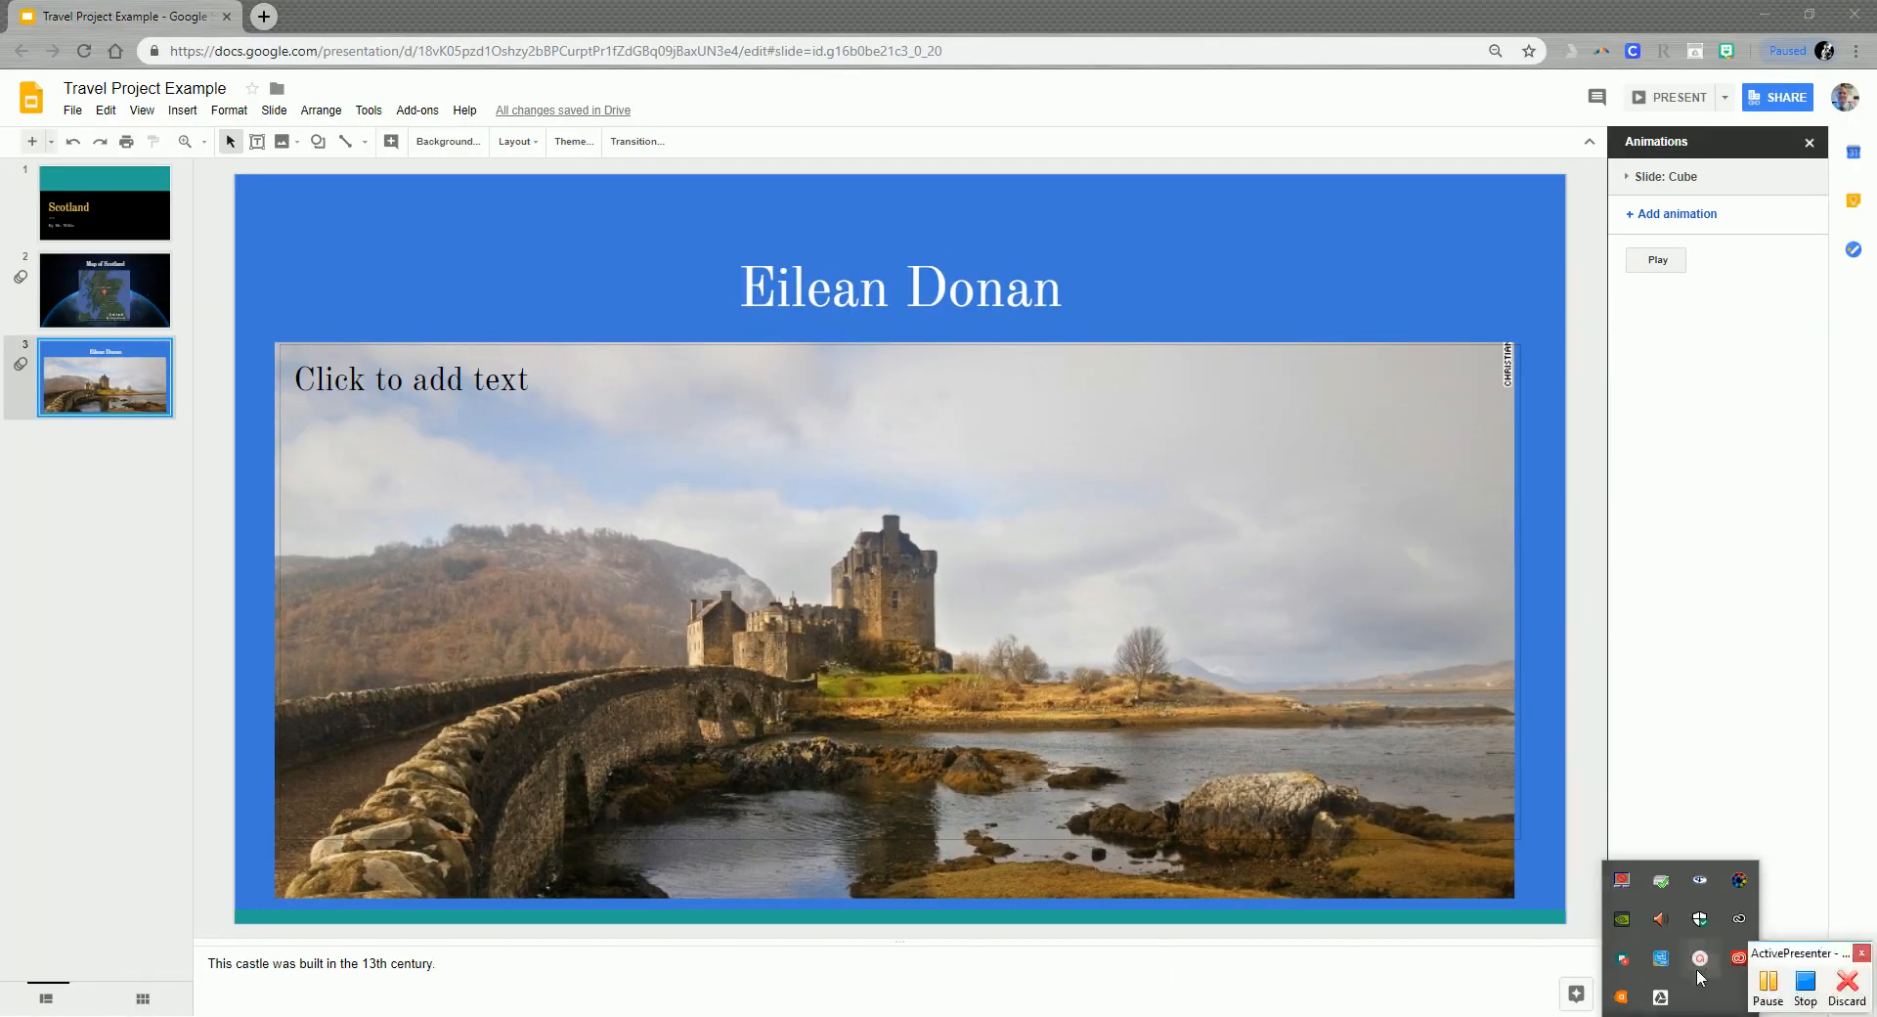